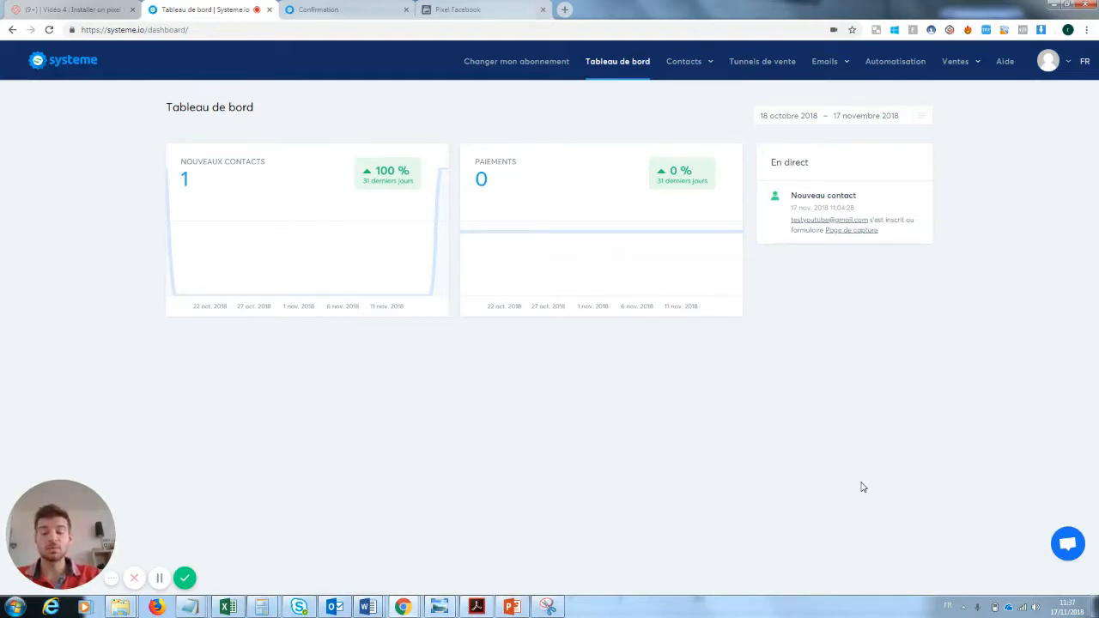
# Open the newsletter list, view the already sent newsletter "test" and return to the list.
pyautogui.moveTo(839, 76)
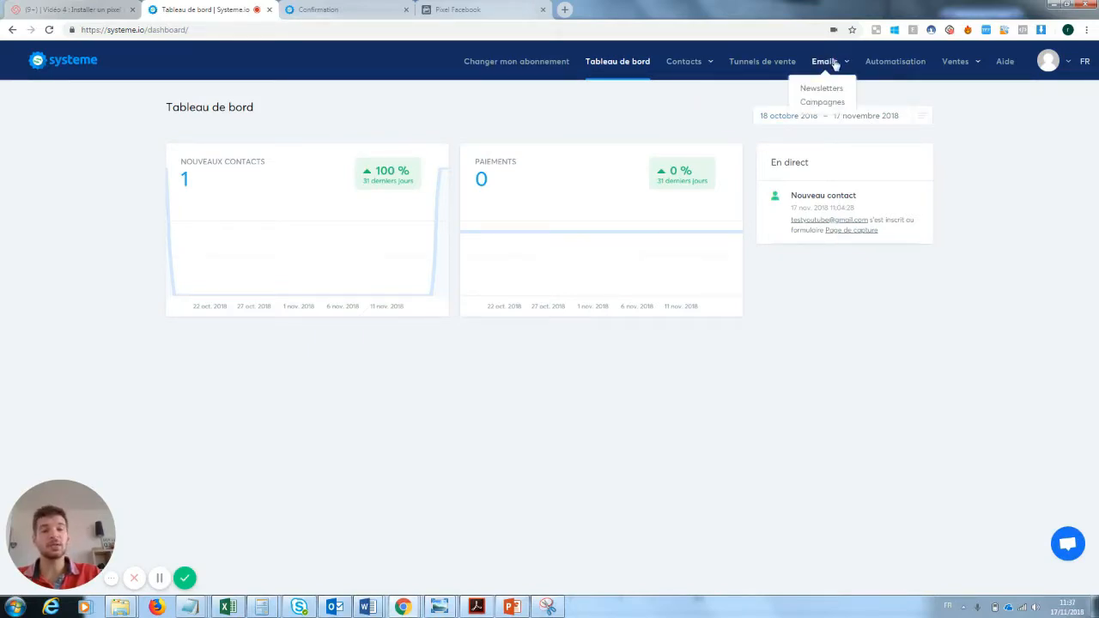
pyautogui.click(825, 90)
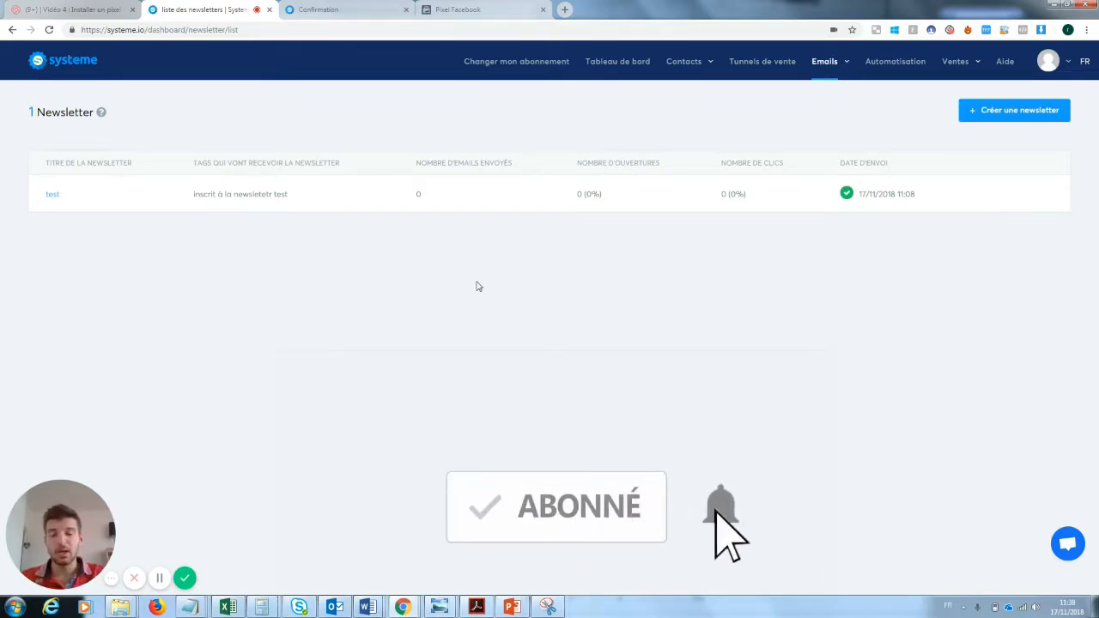
pyautogui.click(53, 198)
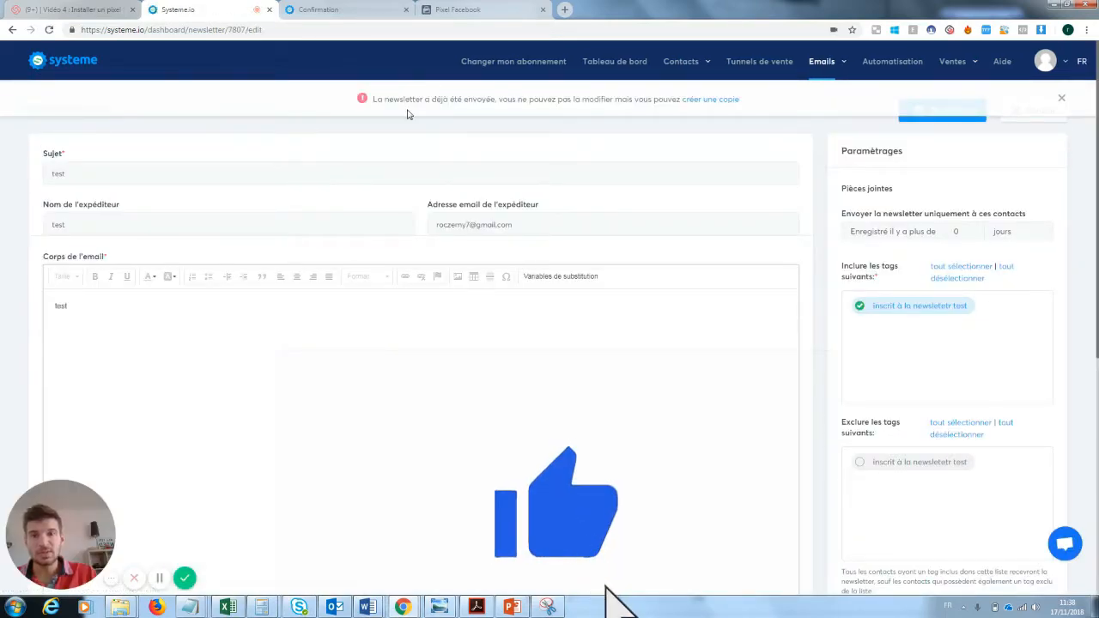
pyautogui.click(12, 29)
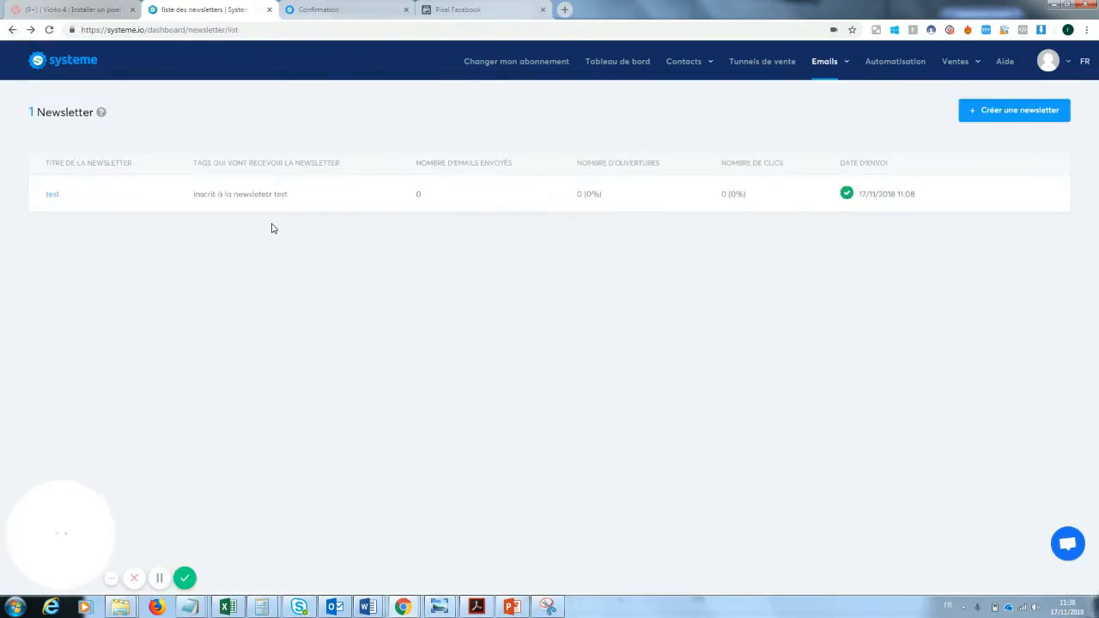
# Create a new newsletter with the subject "Test numéro 2" and the sender name "Ecom French Touch".
pyautogui.click(1021, 110)
pyautogui.click(94, 172)
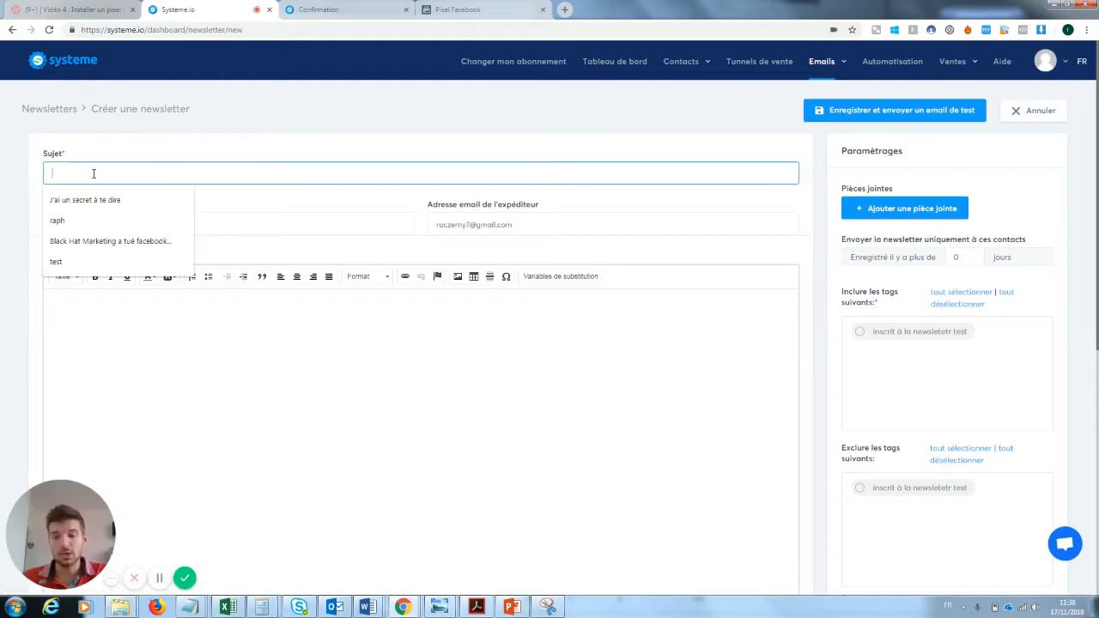
pyautogui.write('Test numéro 2')
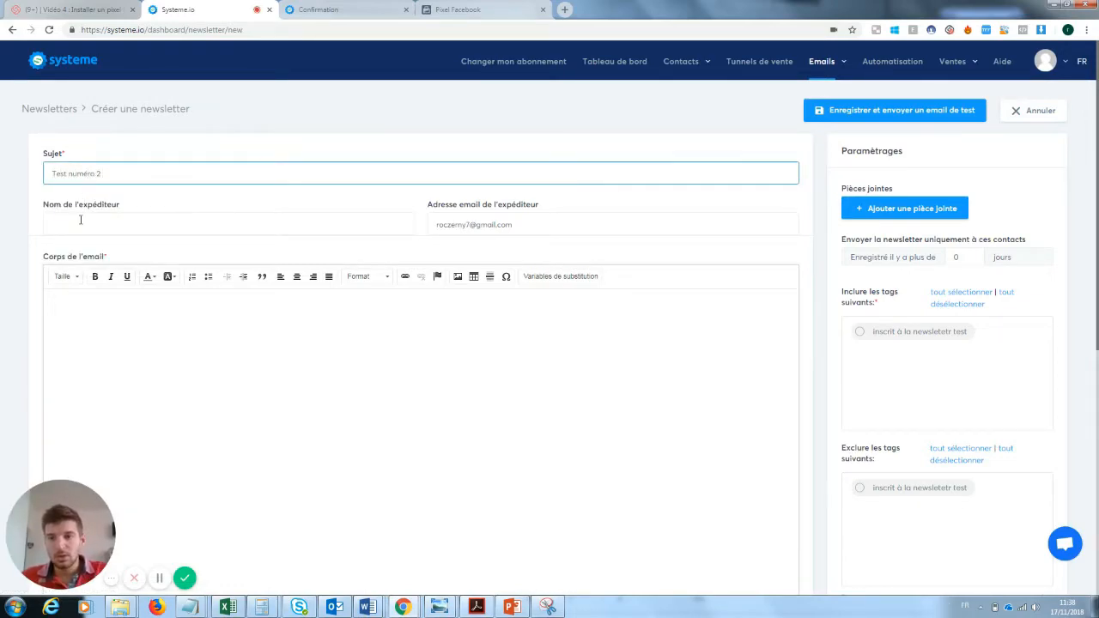
pyautogui.click(80, 220)
pyautogui.click(90, 260)
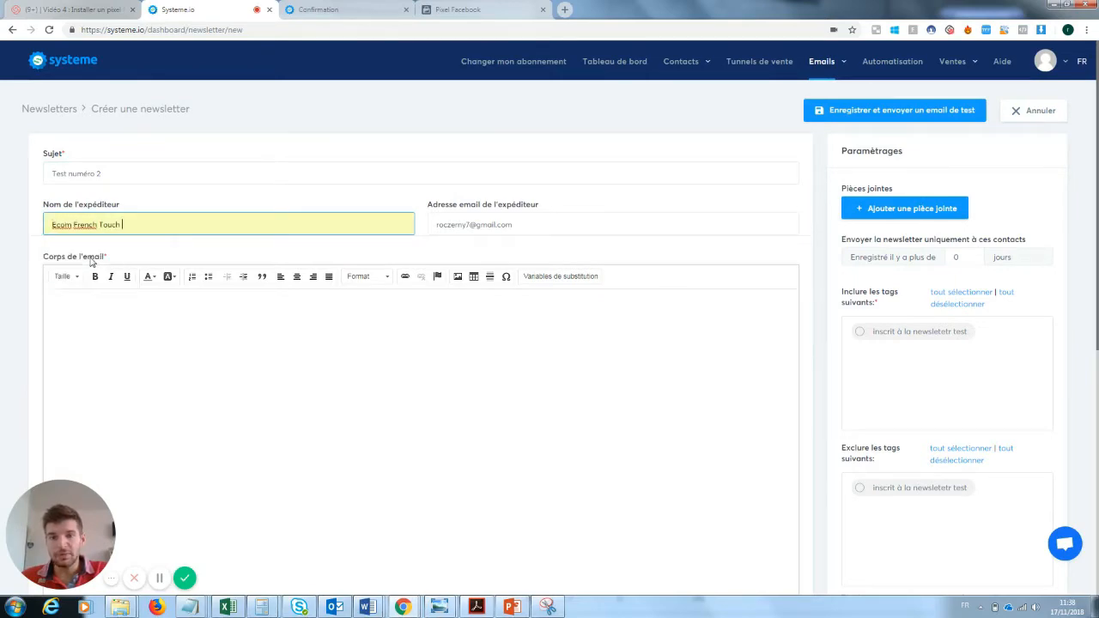
pyautogui.click(176, 377)
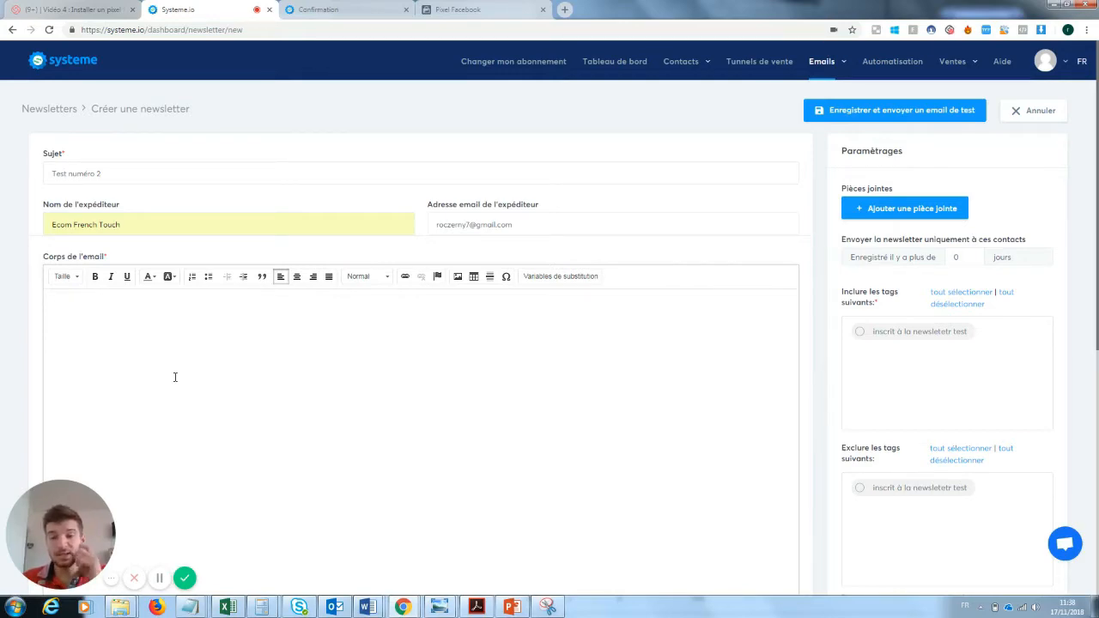
pyautogui.click(244, 32)
pyautogui.hotkey('ctrl', 'c')
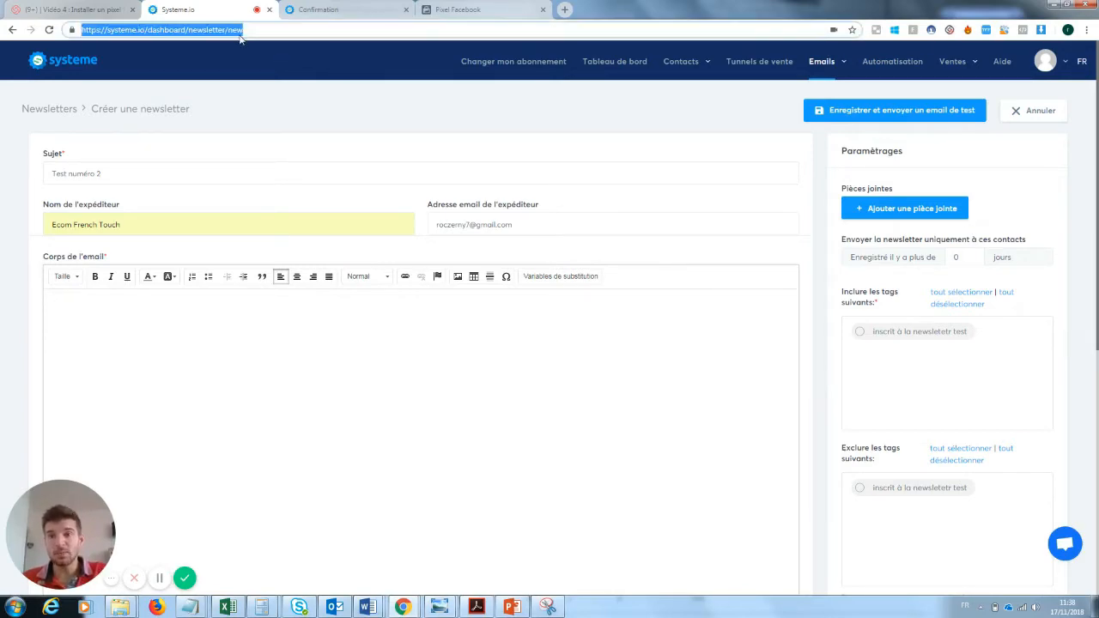
pyautogui.click(259, 388)
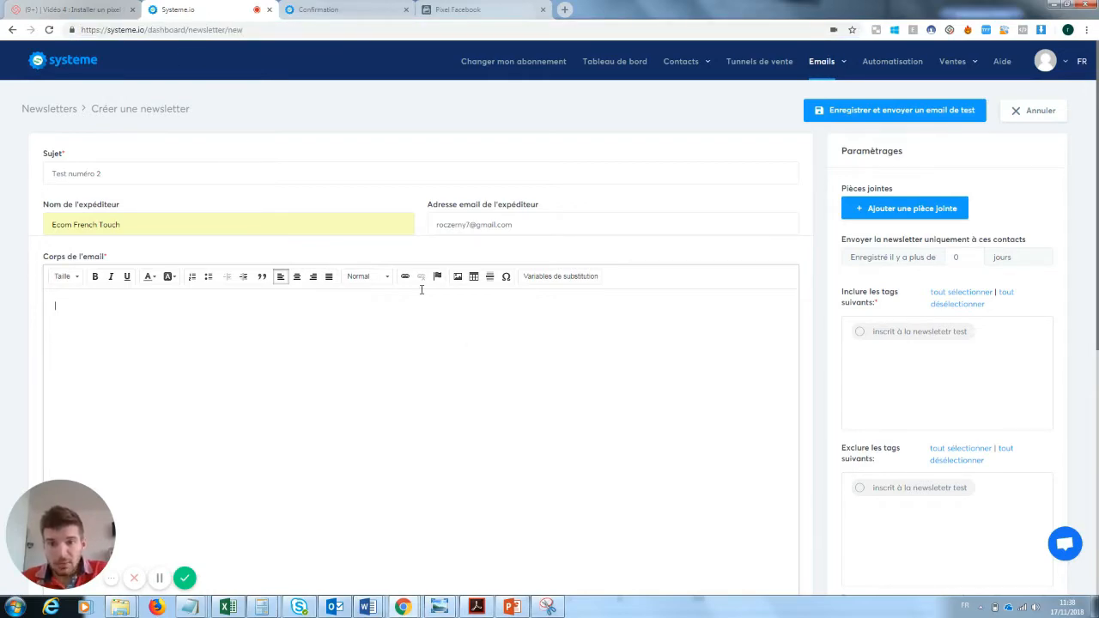
pyautogui.click(405, 276)
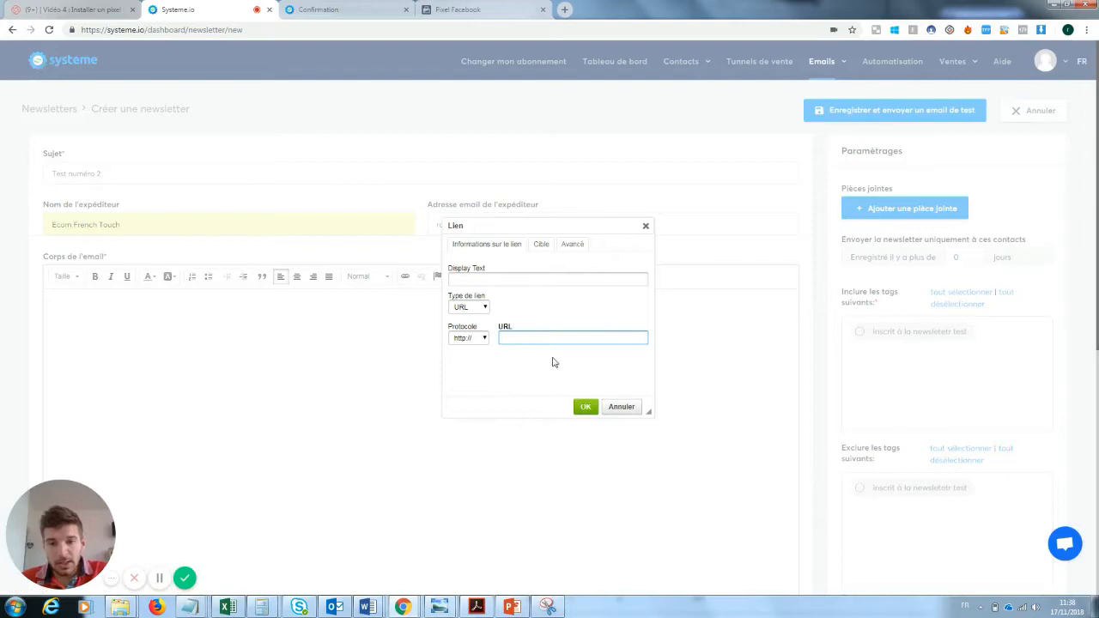
pyautogui.hotkey('ctrl', 'v')
pyautogui.click(584, 406)
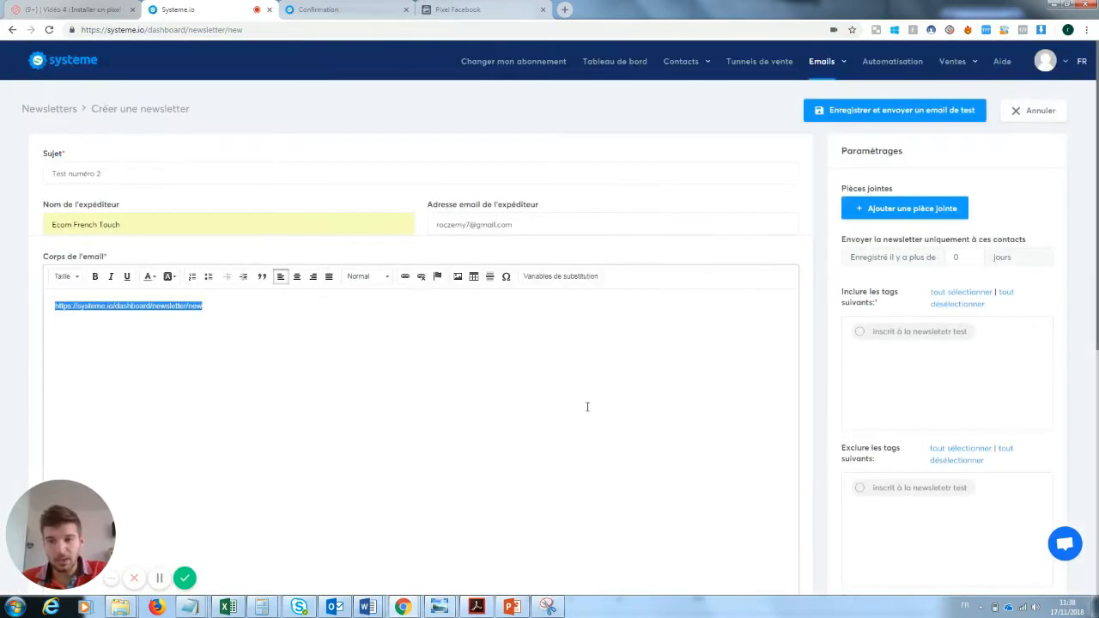
# Add several blank lines above the link in the email body to make room for text.
pyautogui.click(164, 307)
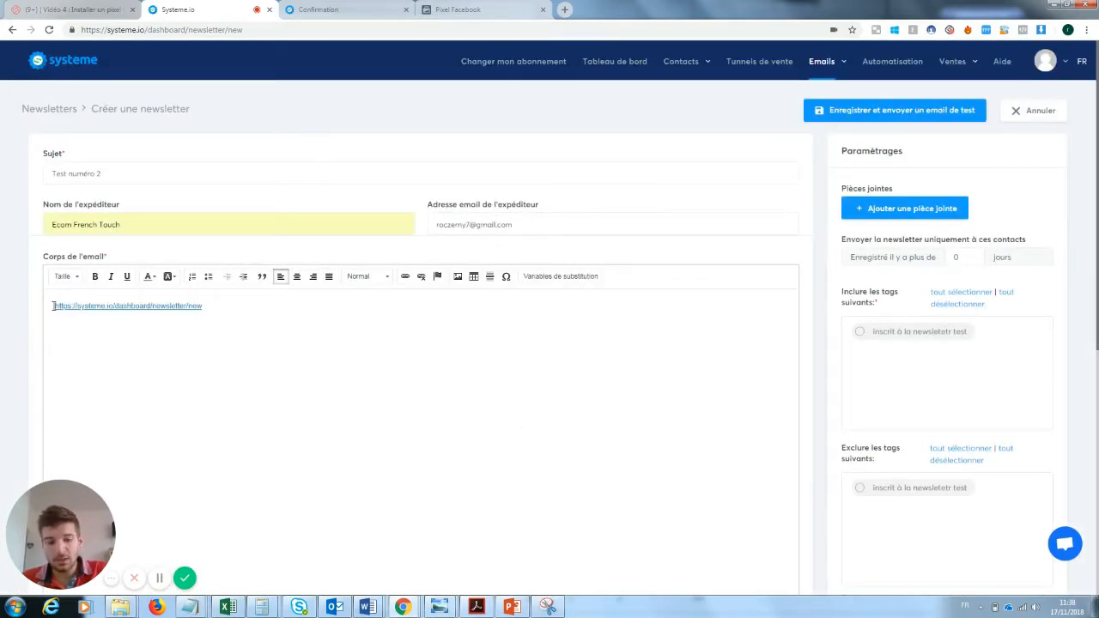
pyautogui.click(54, 306)
pyautogui.press('Return')
pyautogui.press('Return')
pyautogui.press('Return')
pyautogui.press('Return')
pyautogui.press('Return')
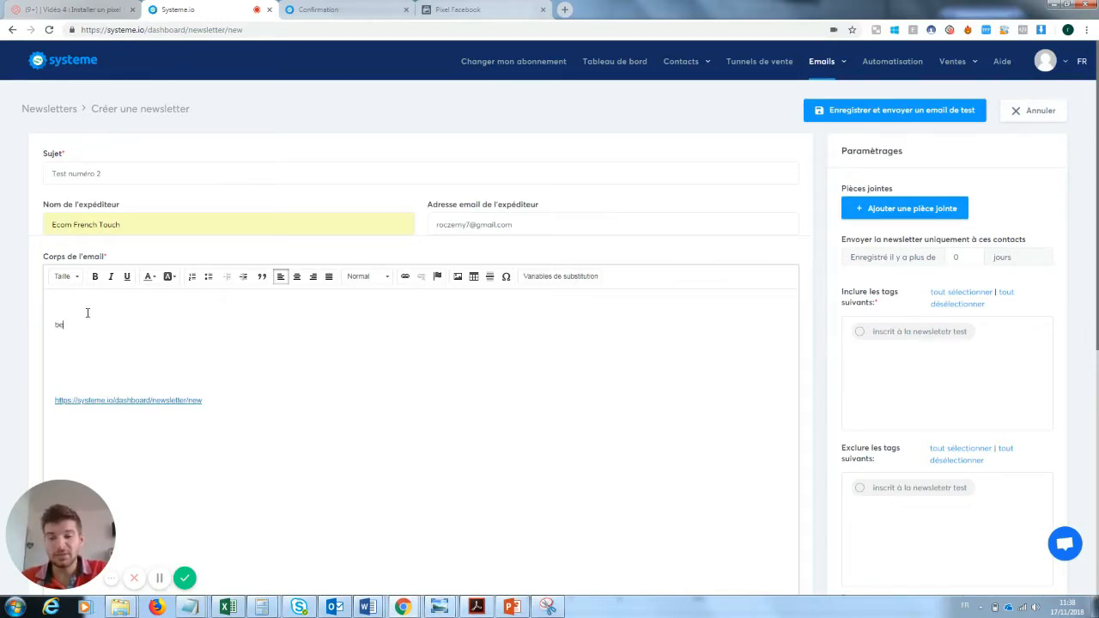
pyautogui.write('jkdbcksns')
pyautogui.press('BackSpace')
pyautogui.press('BackSpace')
pyautogui.press('BackSpace')
pyautogui.press('BackSpace')
pyautogui.press('BackSpace')
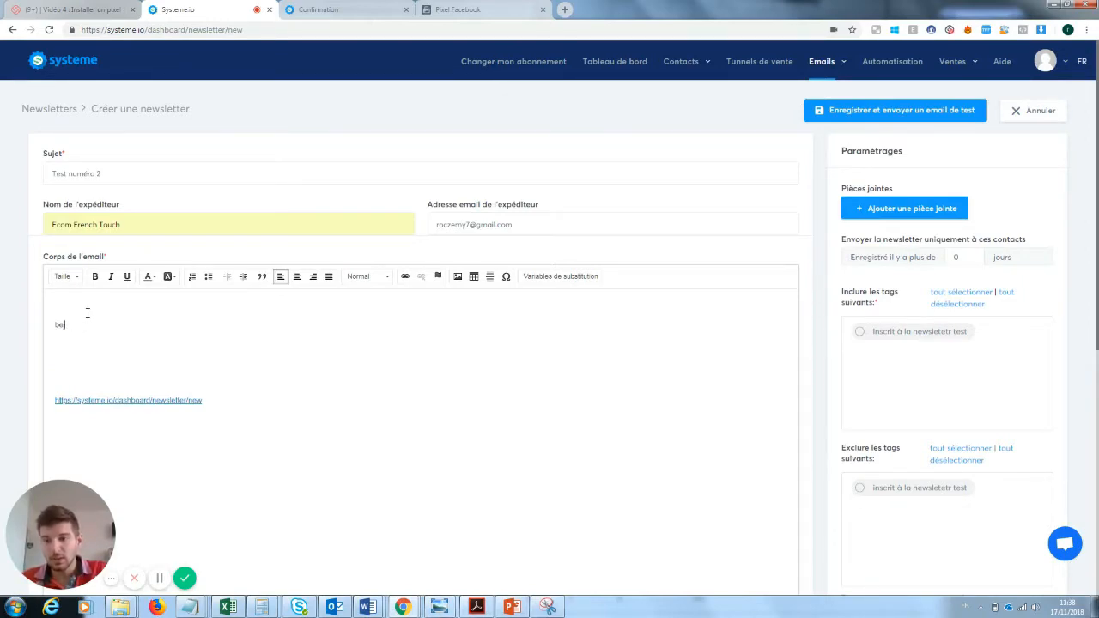
pyautogui.press('BackSpace')
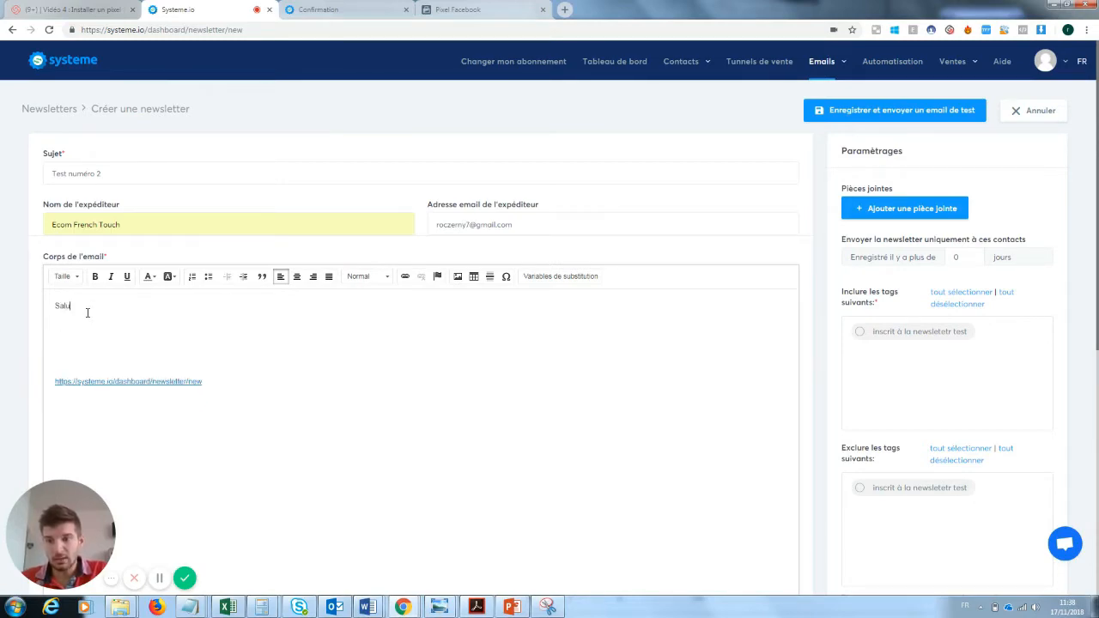
# Write the greeting "Salut ," at the start of the email body, followed by a new line.
pyautogui.write(',')
pyautogui.press('Return')
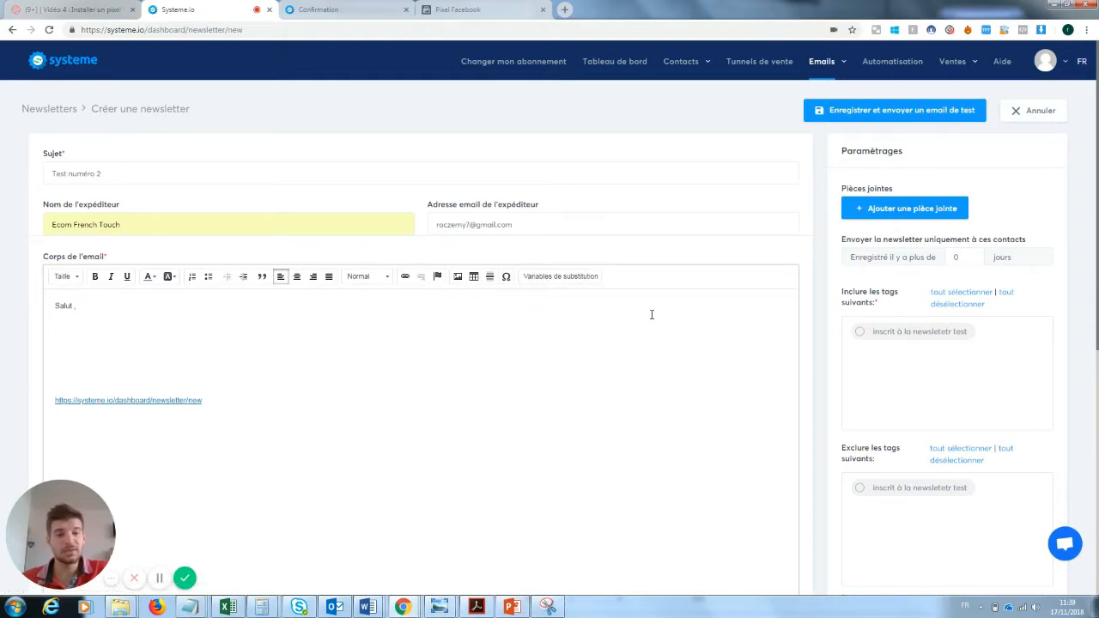
# Insert the substitution variable Prénom on the line below the greeting in the email body.
pyautogui.click(553, 279)
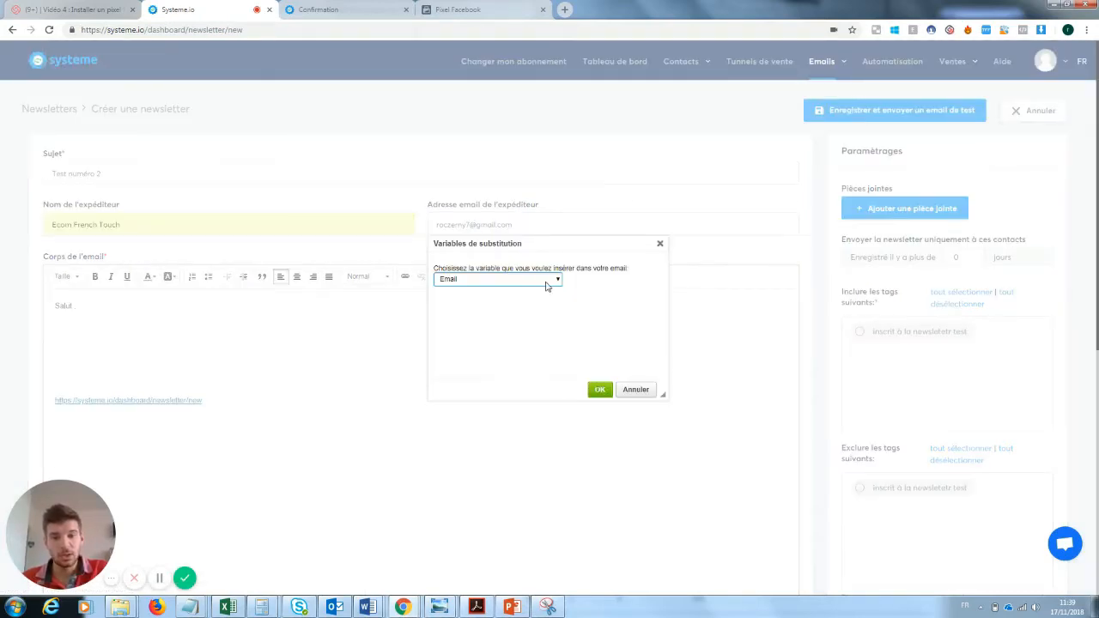
pyautogui.click(552, 281)
pyautogui.click(493, 304)
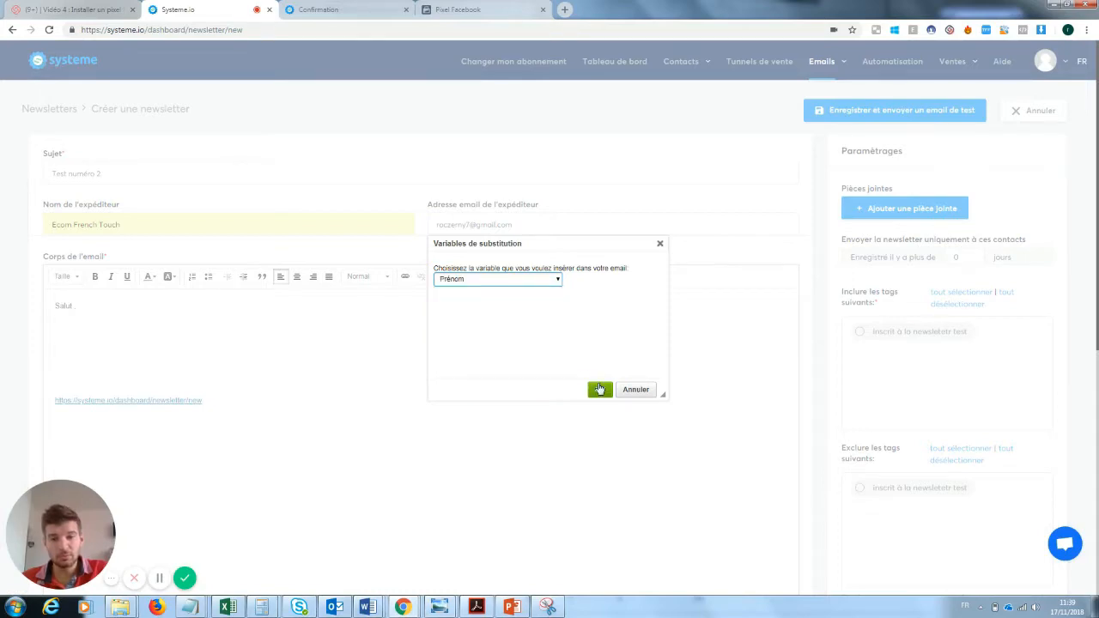
pyautogui.click(599, 388)
pyautogui.moveTo(96, 327); pyautogui.dragTo(56, 327)
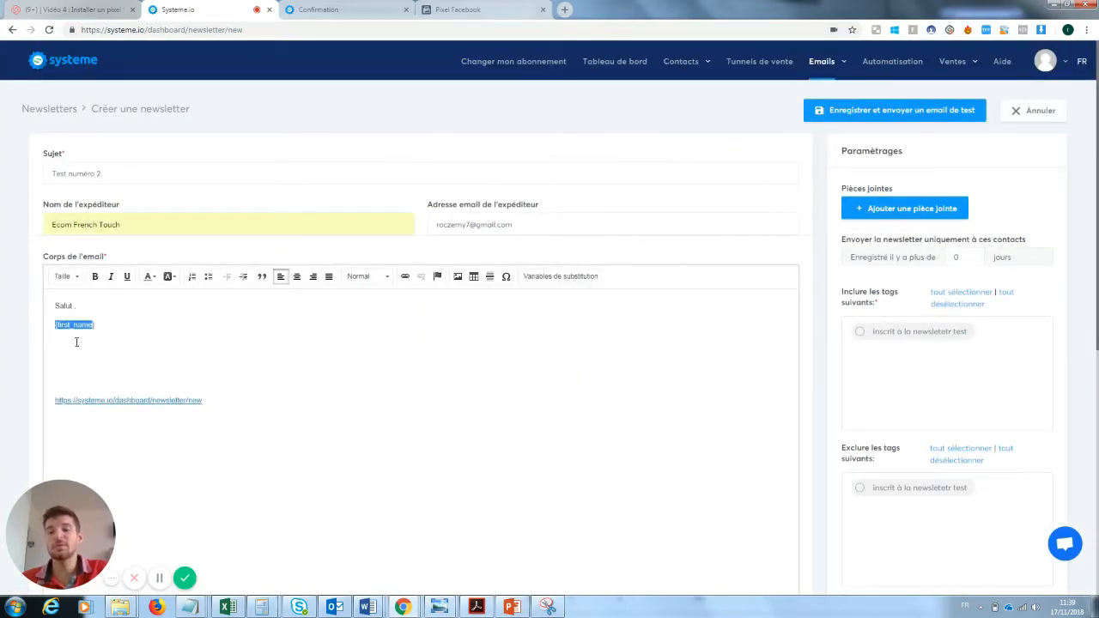
pyautogui.click(194, 362)
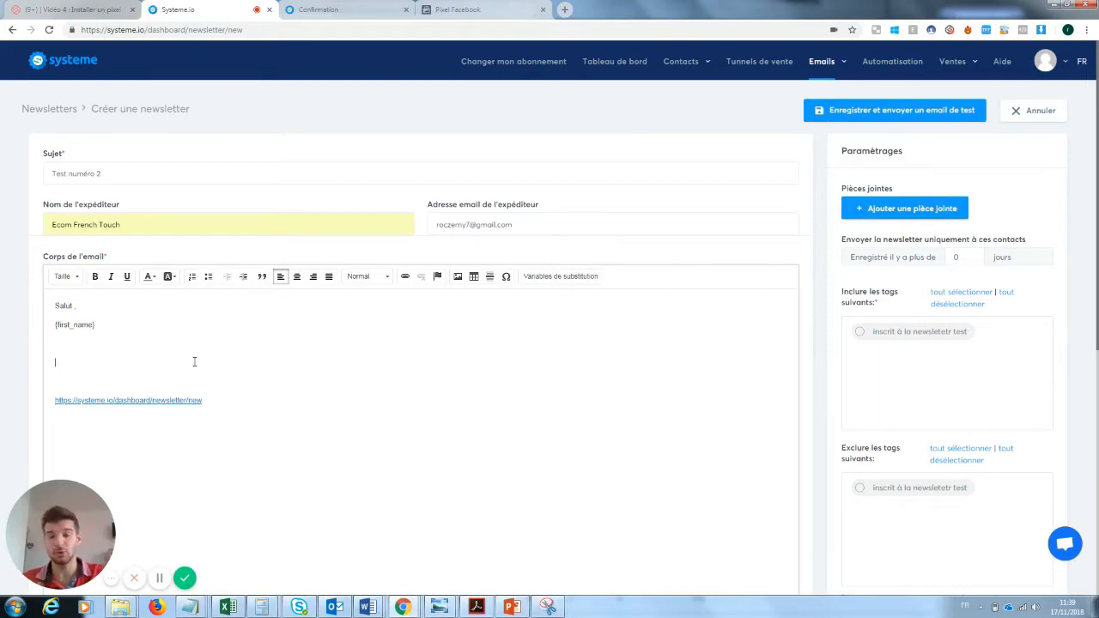
# Move the {first_name} variable up into the greeting line, between "Salut" and the comma.
pyautogui.moveTo(98, 324); pyautogui.dragTo(53, 326)
pyautogui.hotkey('ctrl', 'c')
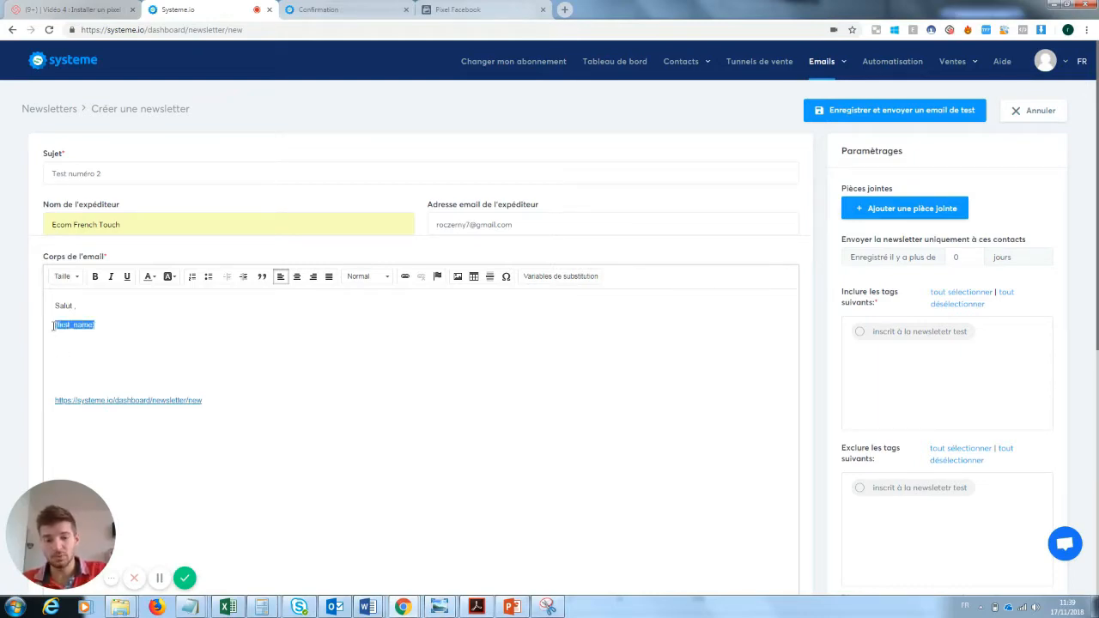
pyautogui.press('BackSpace')
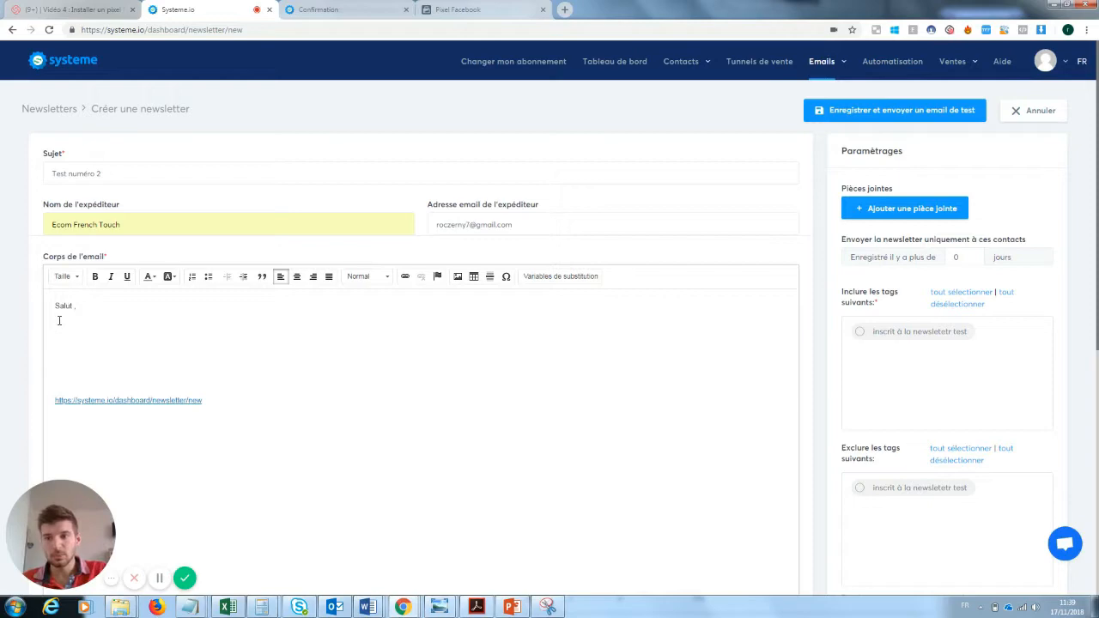
pyautogui.click(75, 305)
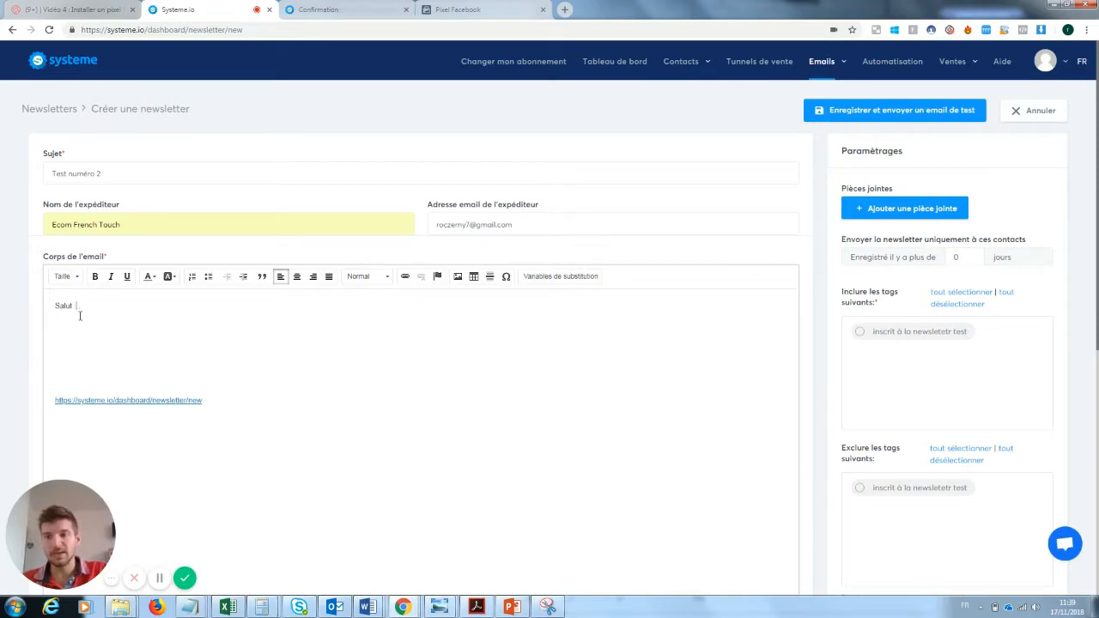
pyautogui.hotkey('ctrl', 'v')
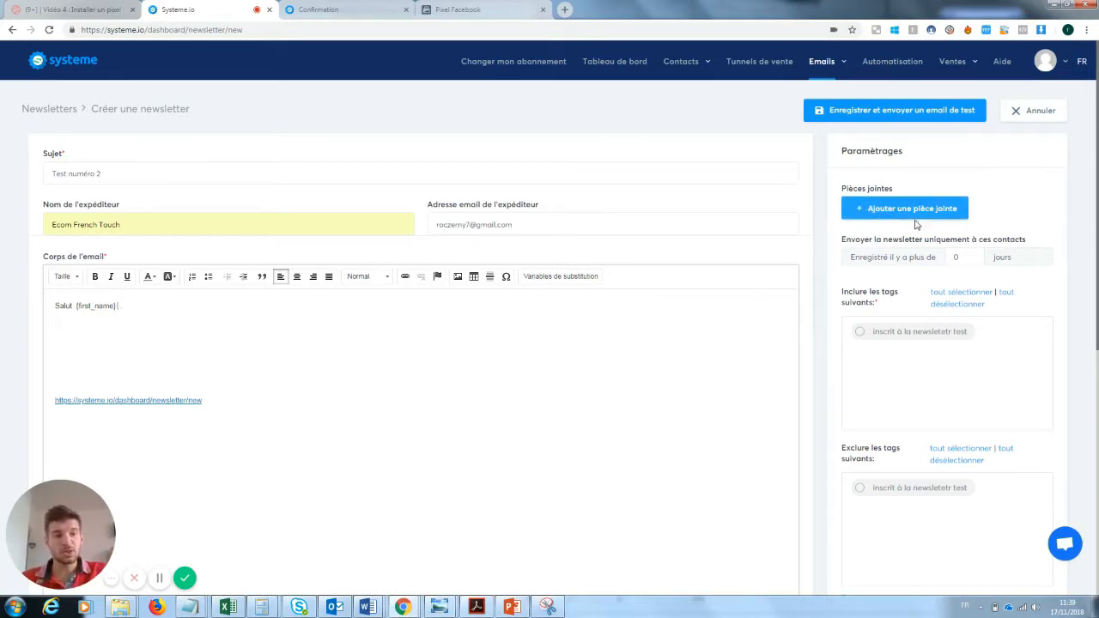
# Include the tag "inscrit à la newsletetr test" for the recipients and save the newsletter for a test email.
pyautogui.scroll(-1, 1096, 210)
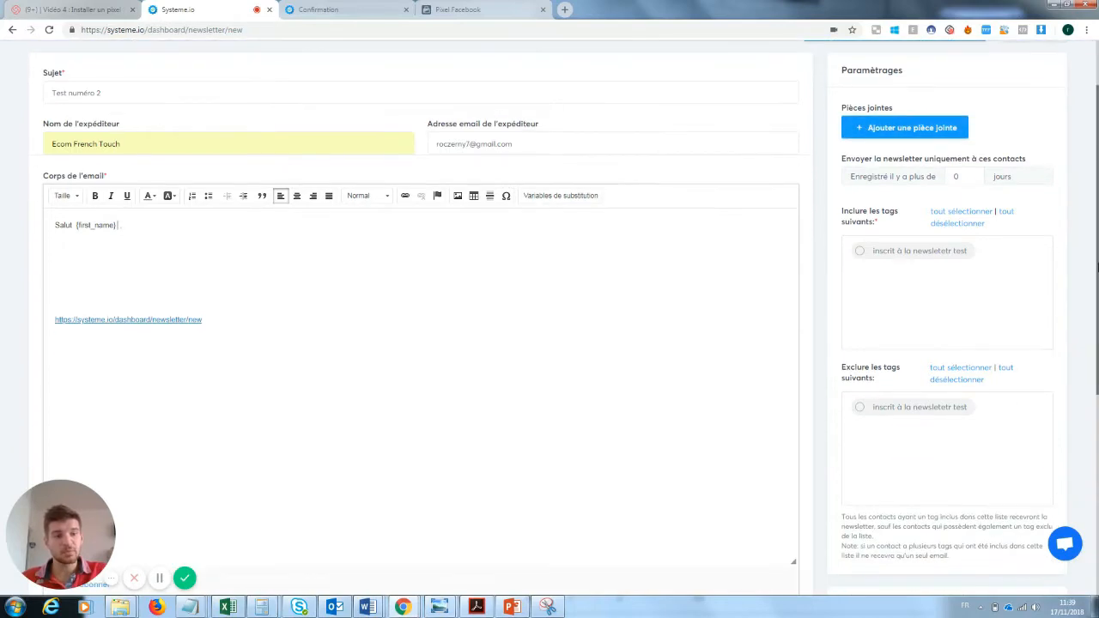
pyautogui.click(862, 253)
pyautogui.scroll(-4, 1048, 303)
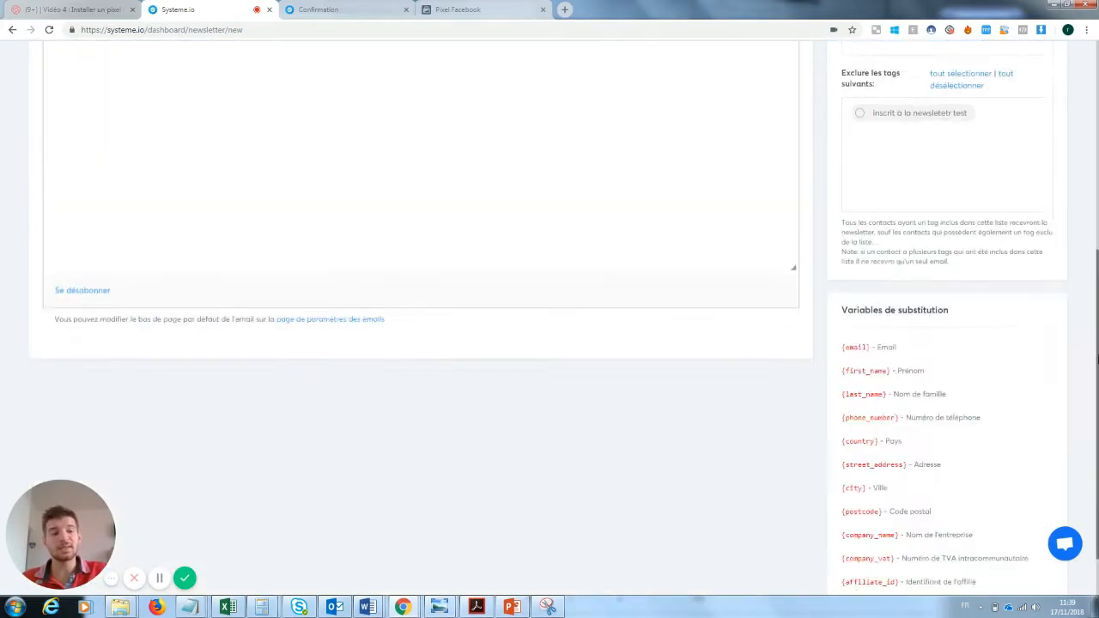
pyautogui.scroll(6, 1071, 357)
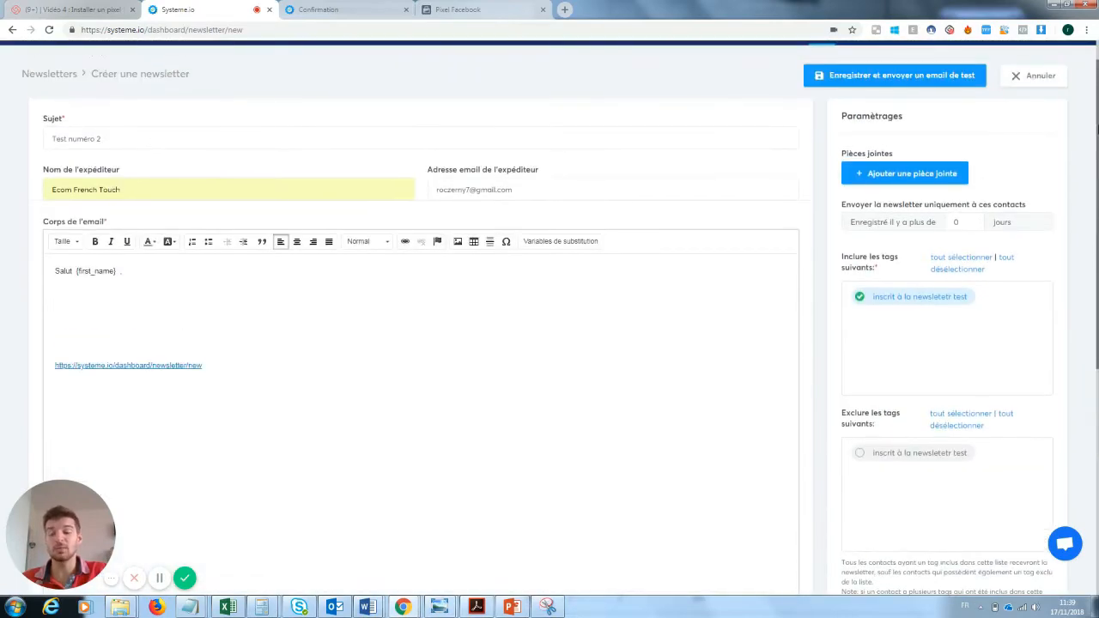
pyautogui.click(890, 84)
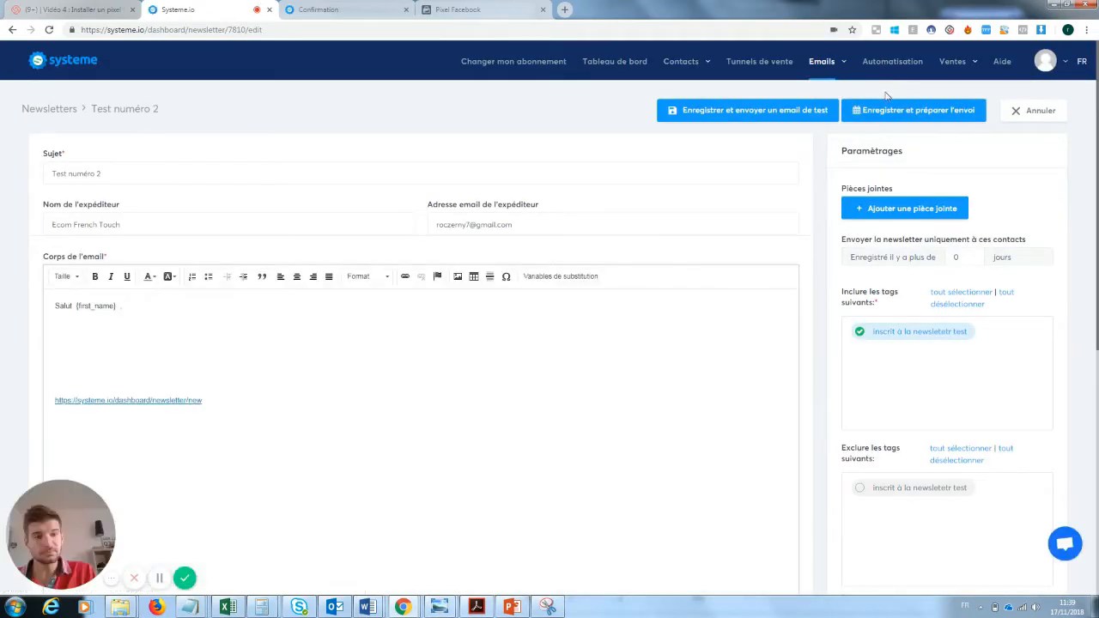
# Review the recipient settings, including the registration-age filter in days, and save the newsletter to prepare its sending.
pyautogui.scroll(-1, 1095, 198)
pyautogui.scroll(-2, 1095, 198)
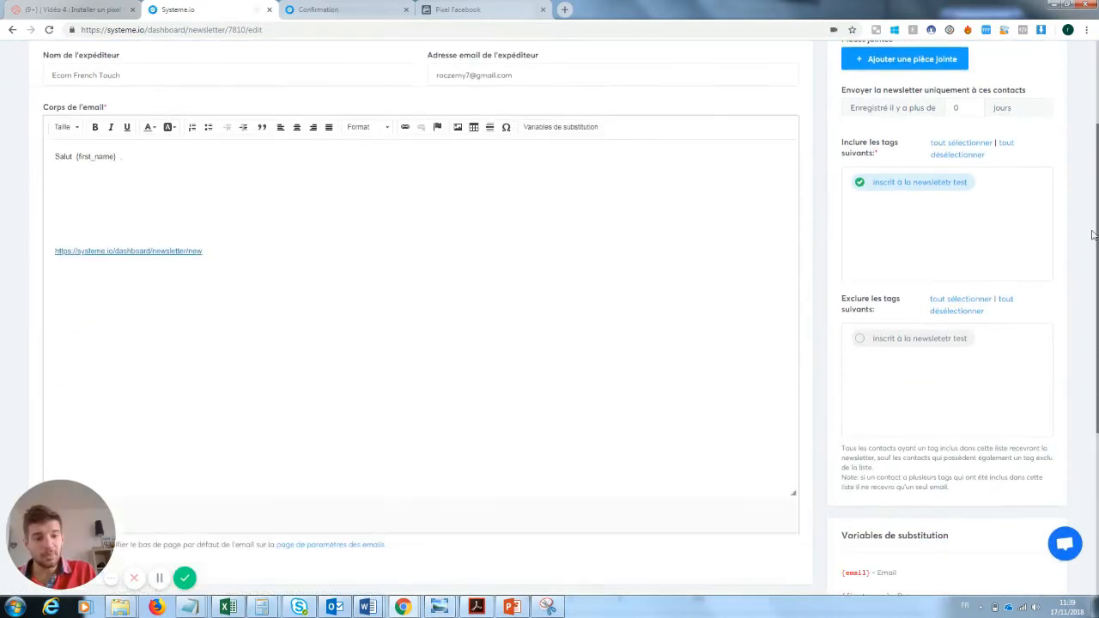
pyautogui.scroll(4, 1097, 163)
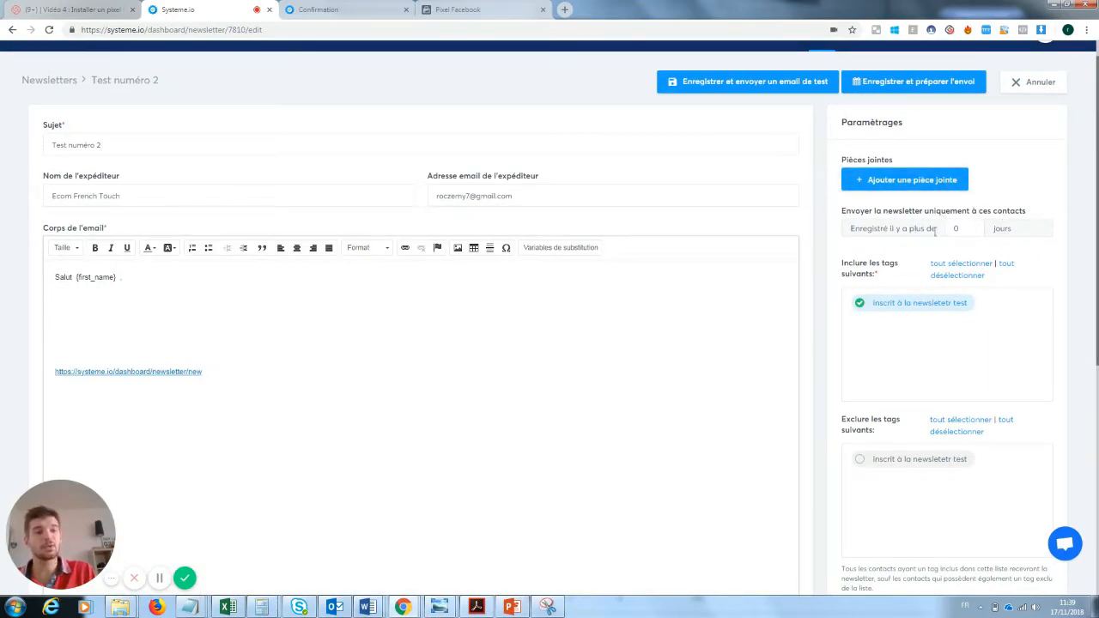
pyautogui.click(971, 226)
pyautogui.click(971, 226)
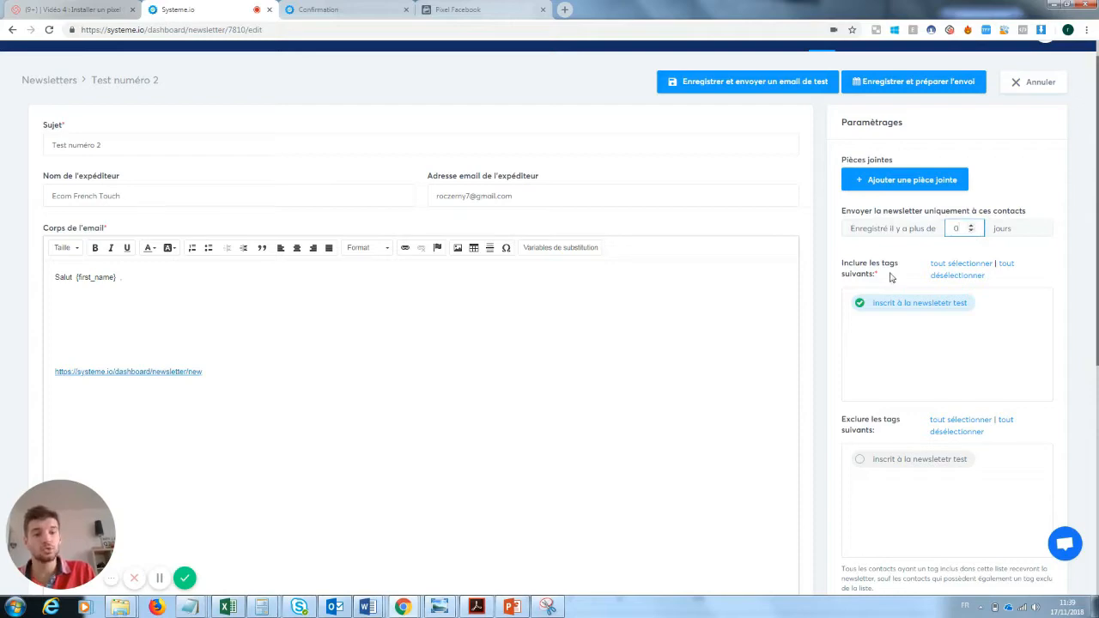
pyautogui.click(921, 87)
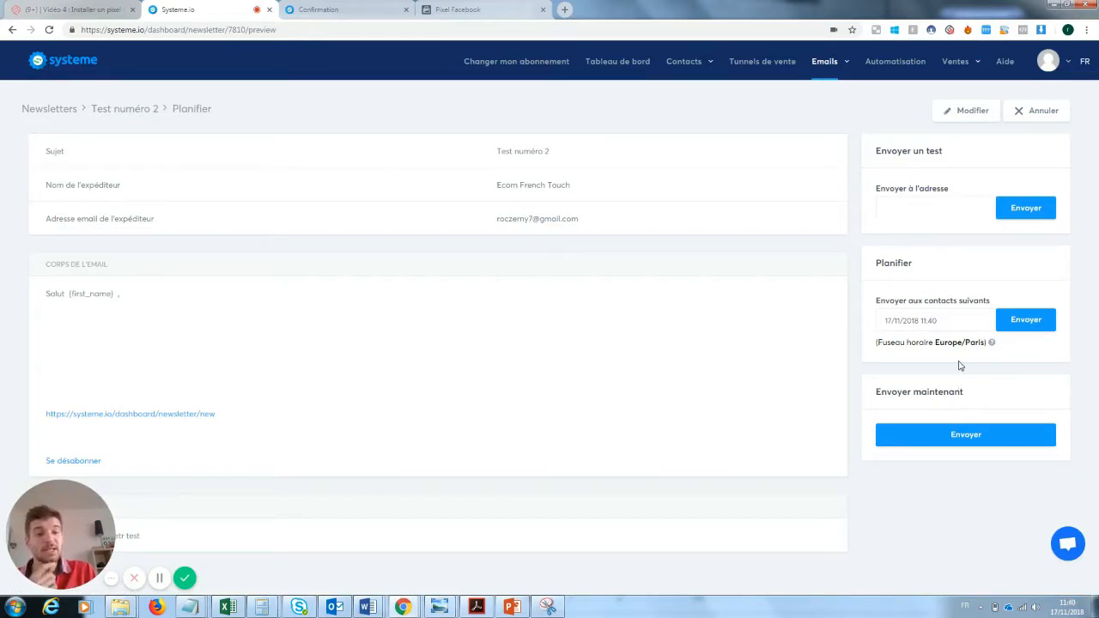
# Review the newsletter's scheduling date and time picker and the recipient address field for a test email.
pyautogui.click(939, 321)
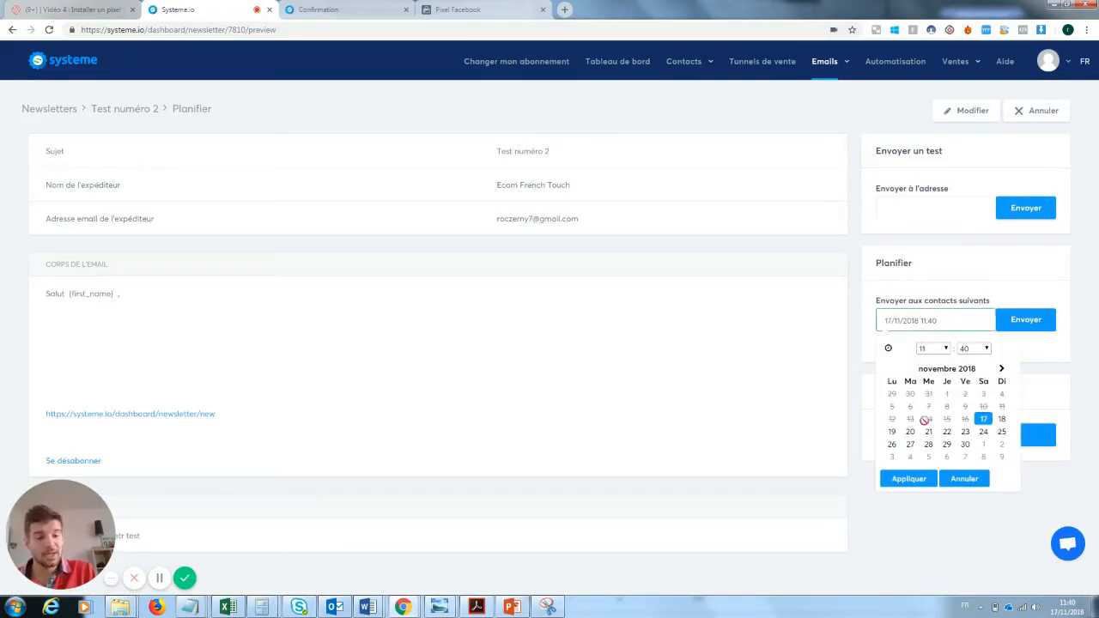
pyautogui.click(742, 369)
pyautogui.click(899, 210)
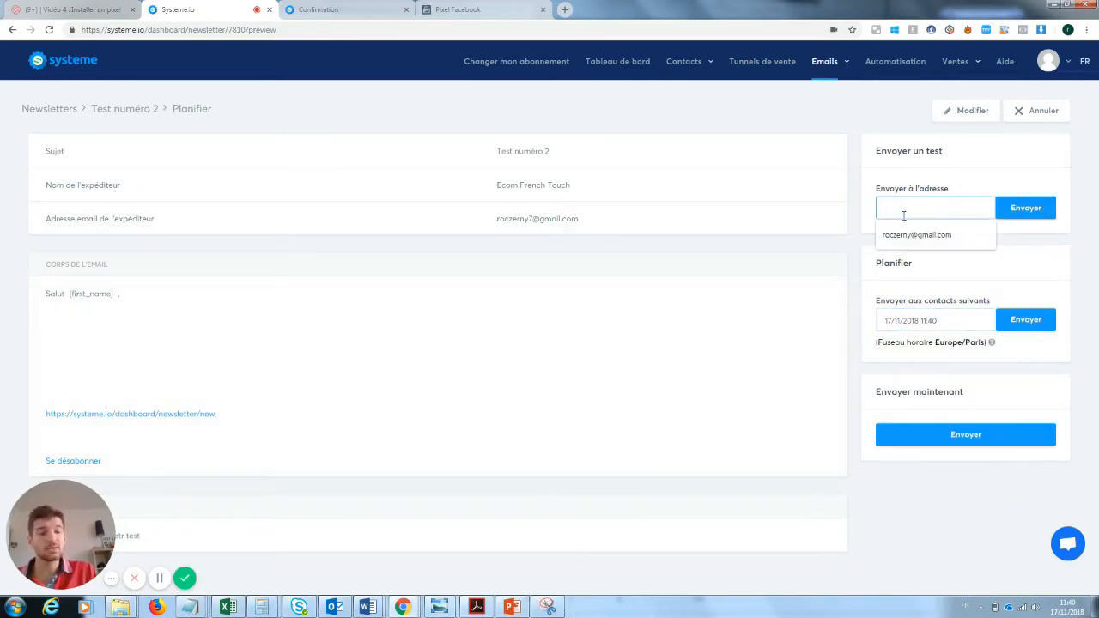
pyautogui.click(706, 287)
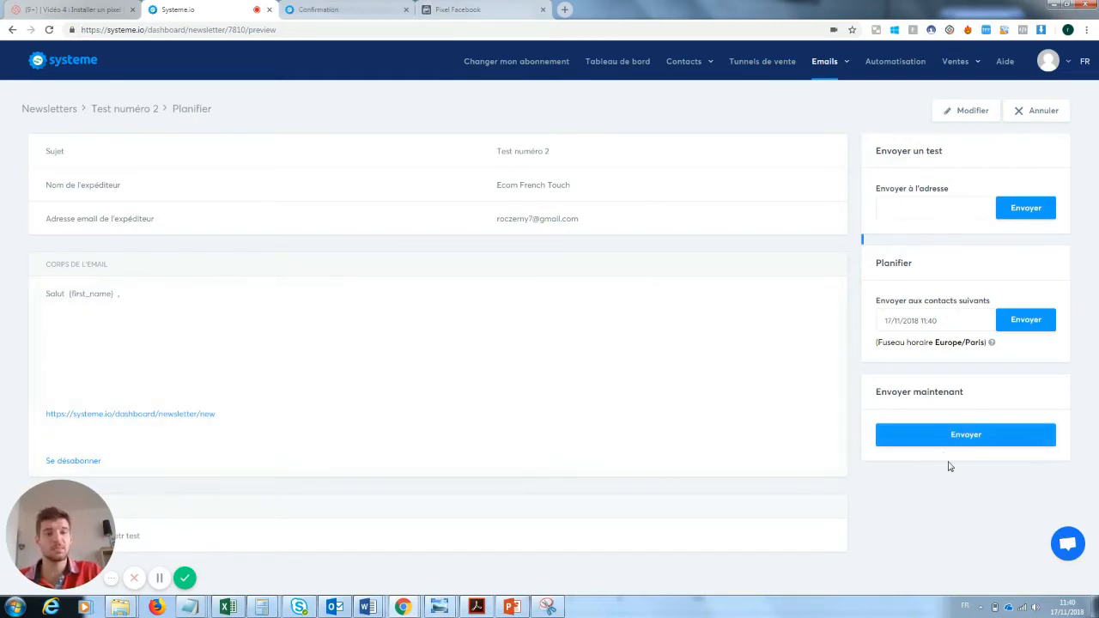
# Create an email campaign named "mail 1" with the description "1" and save it.
pyautogui.moveTo(957, 61)
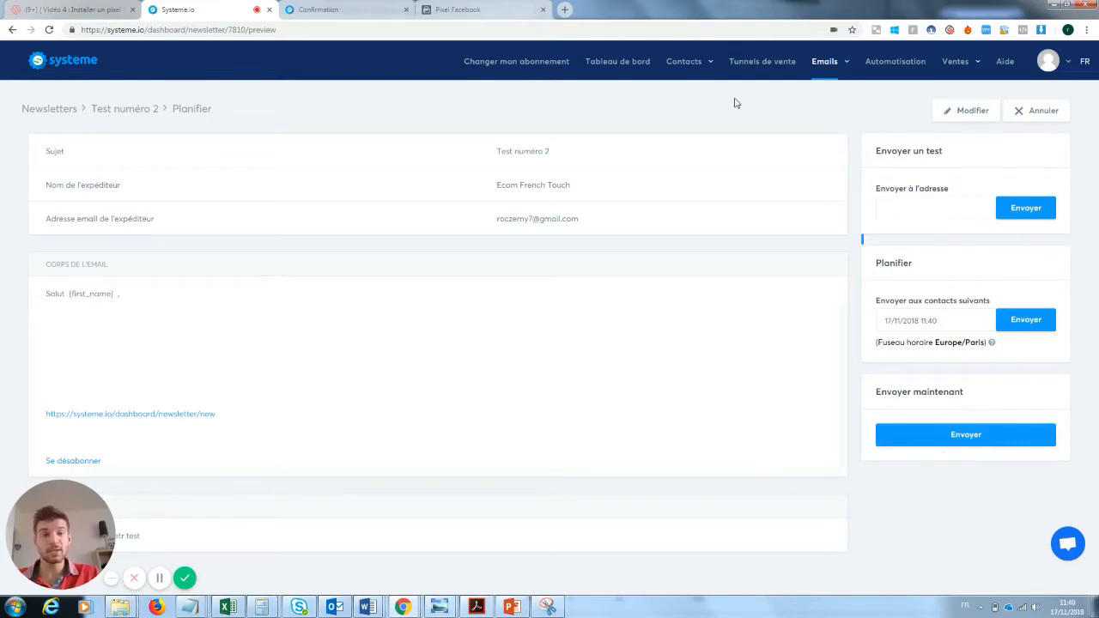
pyautogui.moveTo(820, 65)
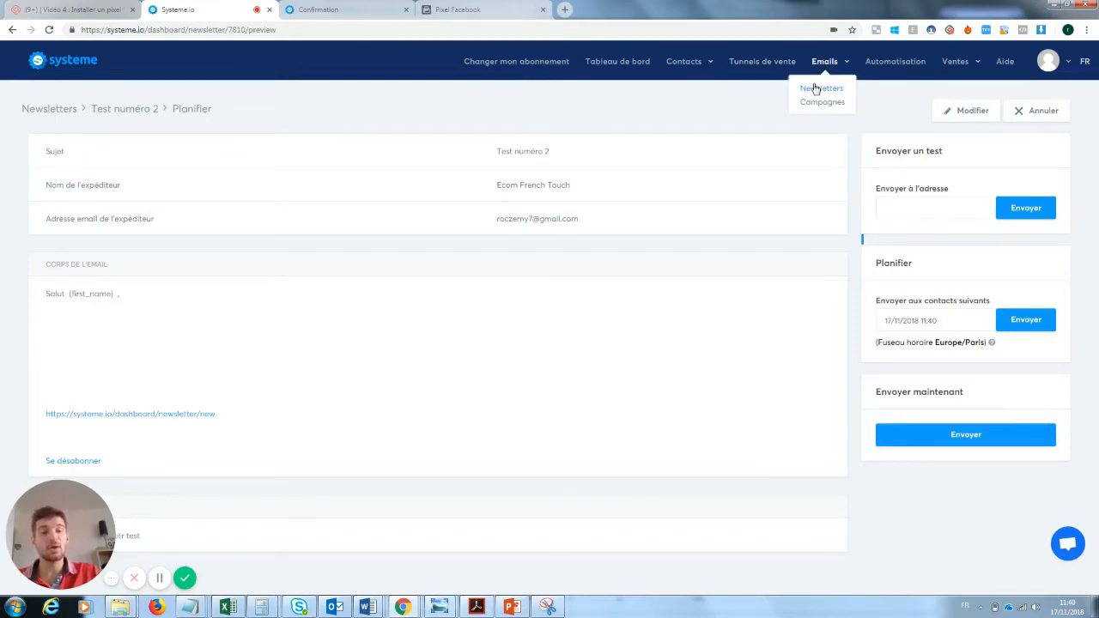
pyautogui.click(812, 104)
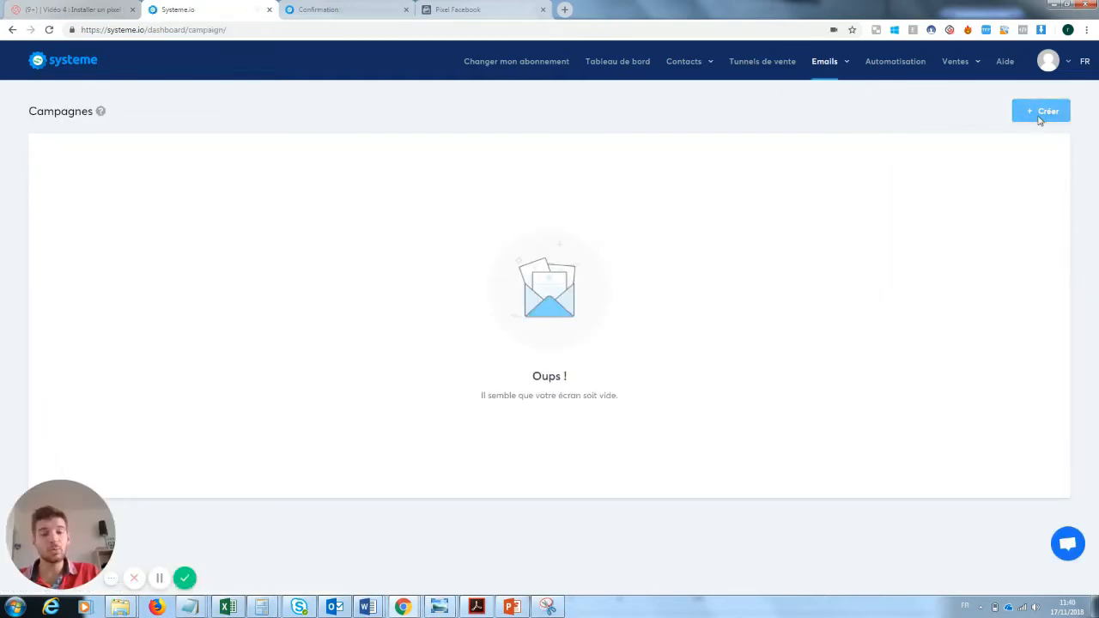
pyautogui.click(1035, 116)
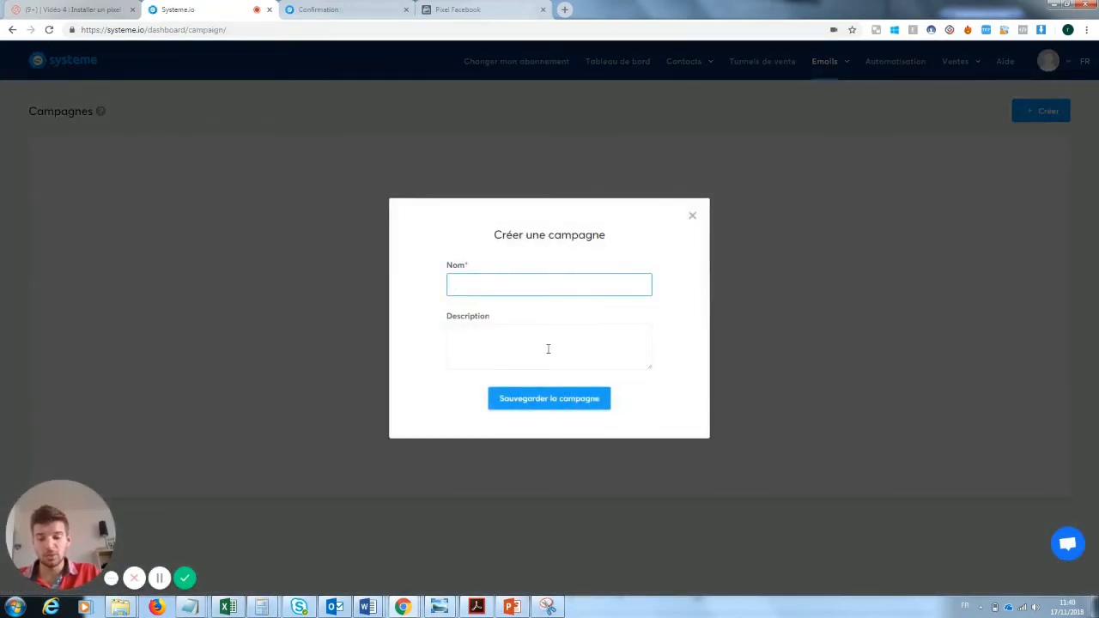
pyautogui.write('mail 1')
pyautogui.click(548, 348)
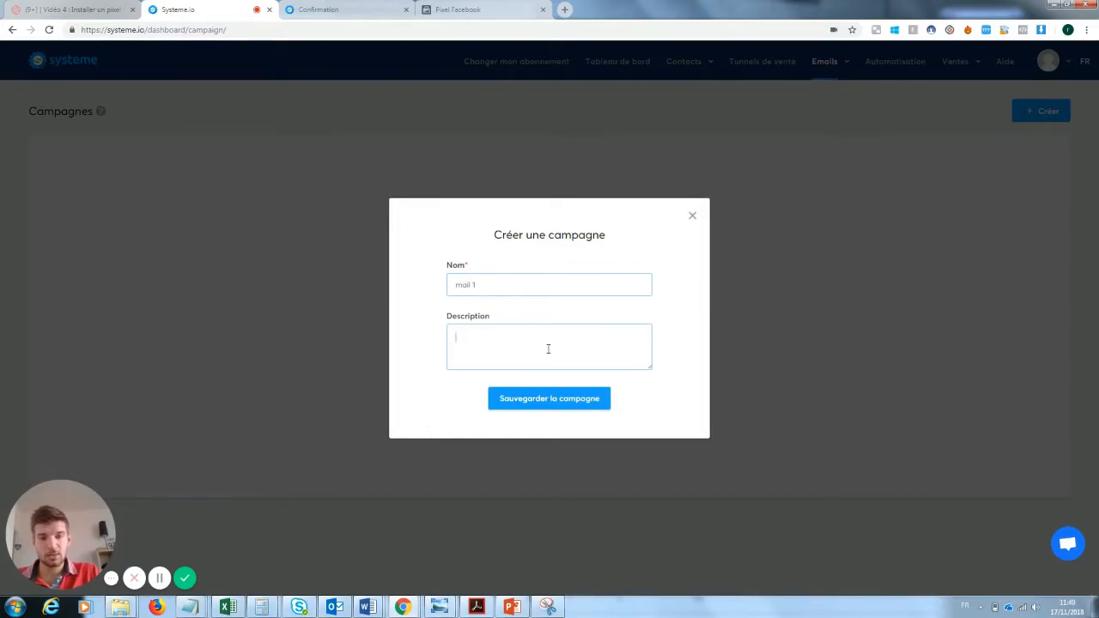
pyautogui.click(556, 399)
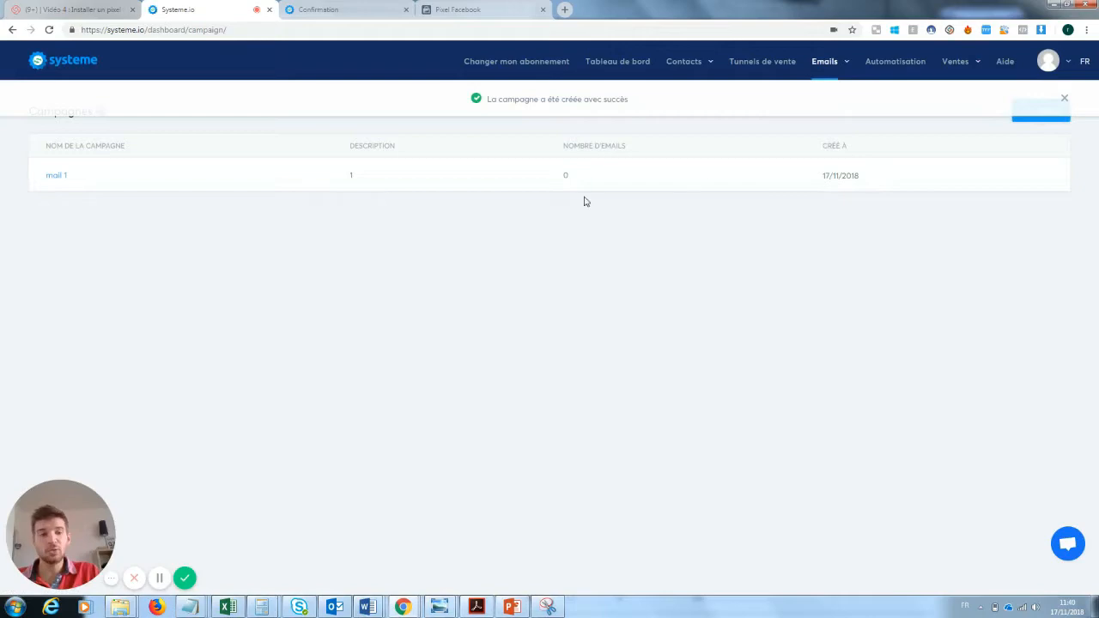
# Create a second email campaign named "mail 2" with the description "2" and save it.
pyautogui.click(1045, 117)
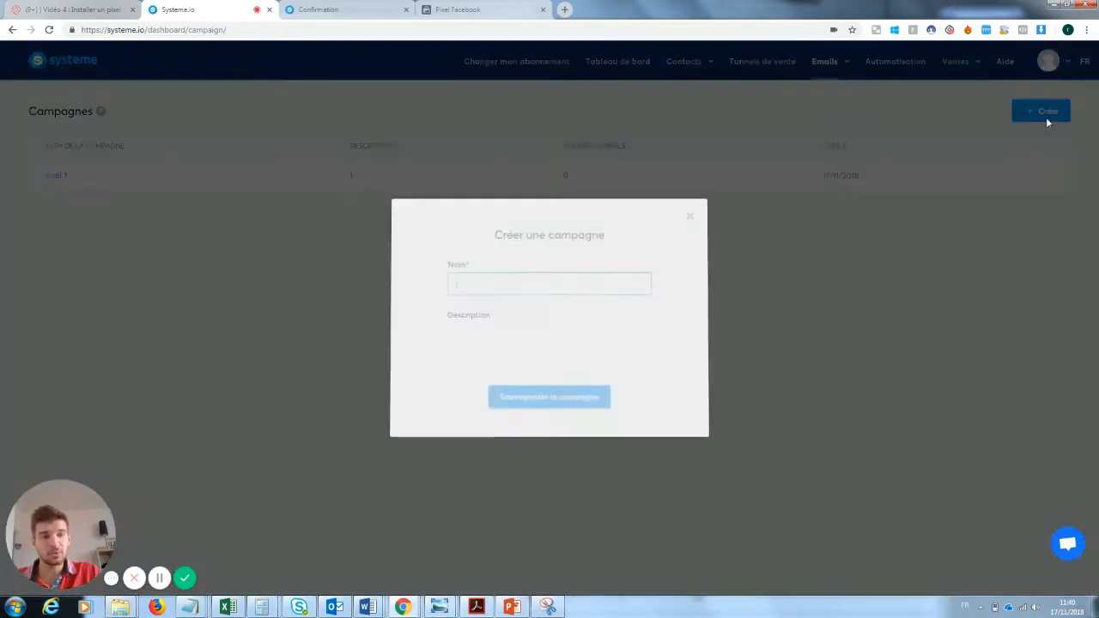
pyautogui.write('mail ')
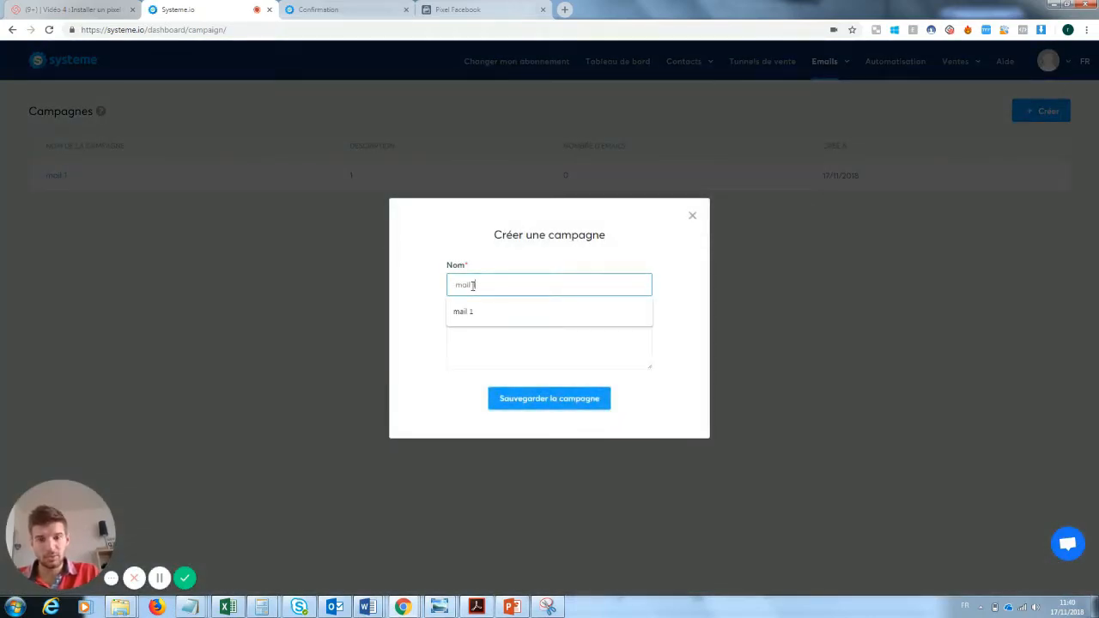
pyautogui.write('2')
pyautogui.press('Tab')
pyautogui.write('2')
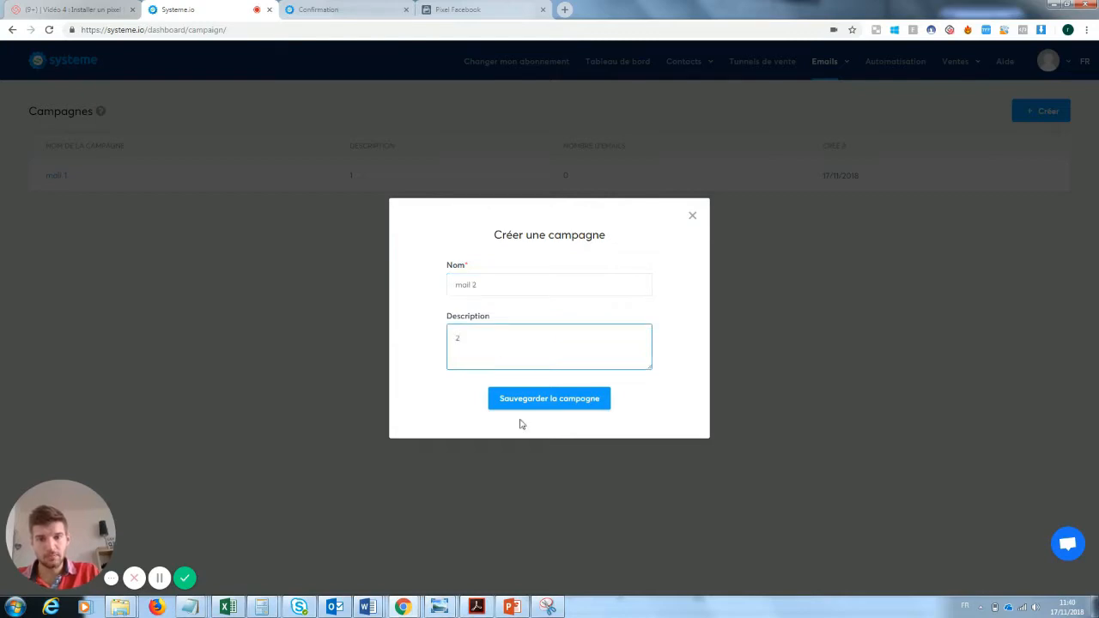
pyautogui.click(550, 397)
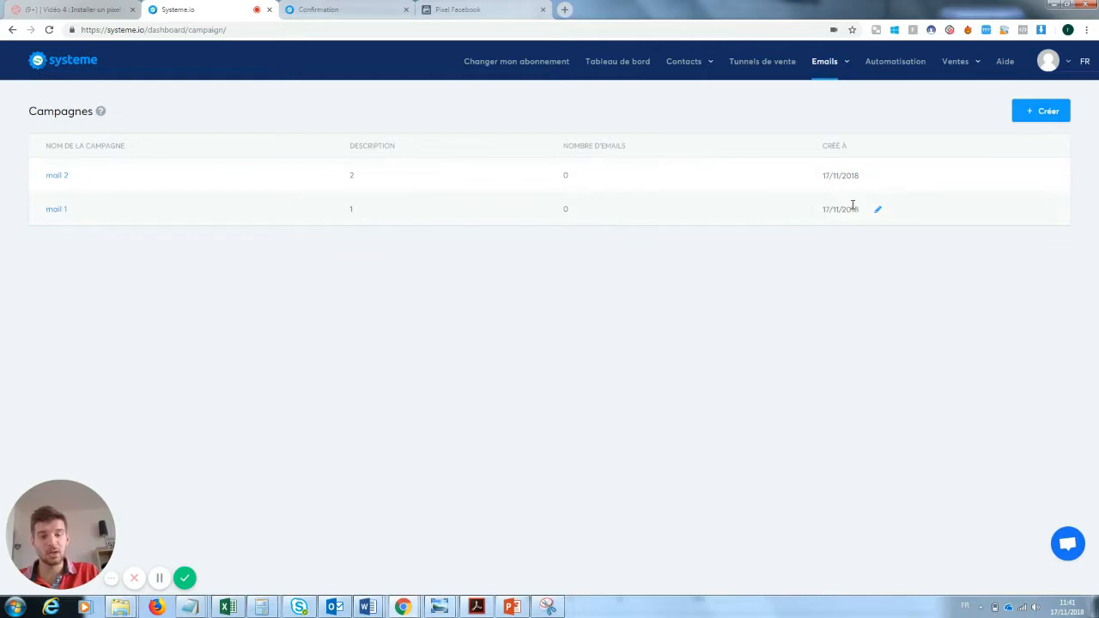
# Examine the step list and the name and description settings of campaign "mail 1" without changing them.
pyautogui.click(61, 213)
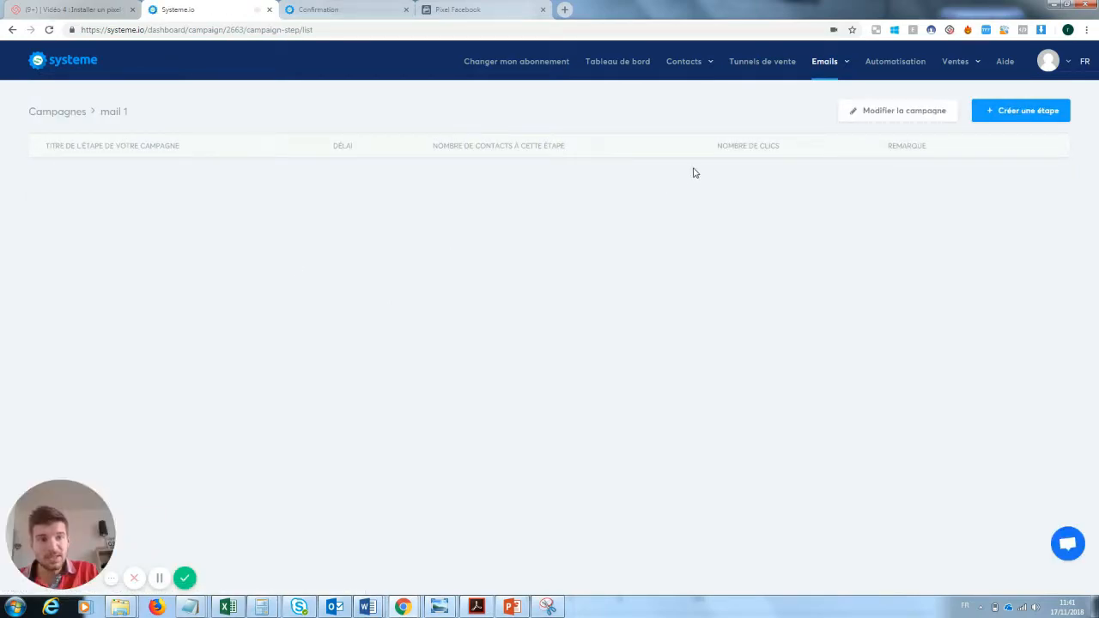
pyautogui.click(902, 115)
pyautogui.click(692, 215)
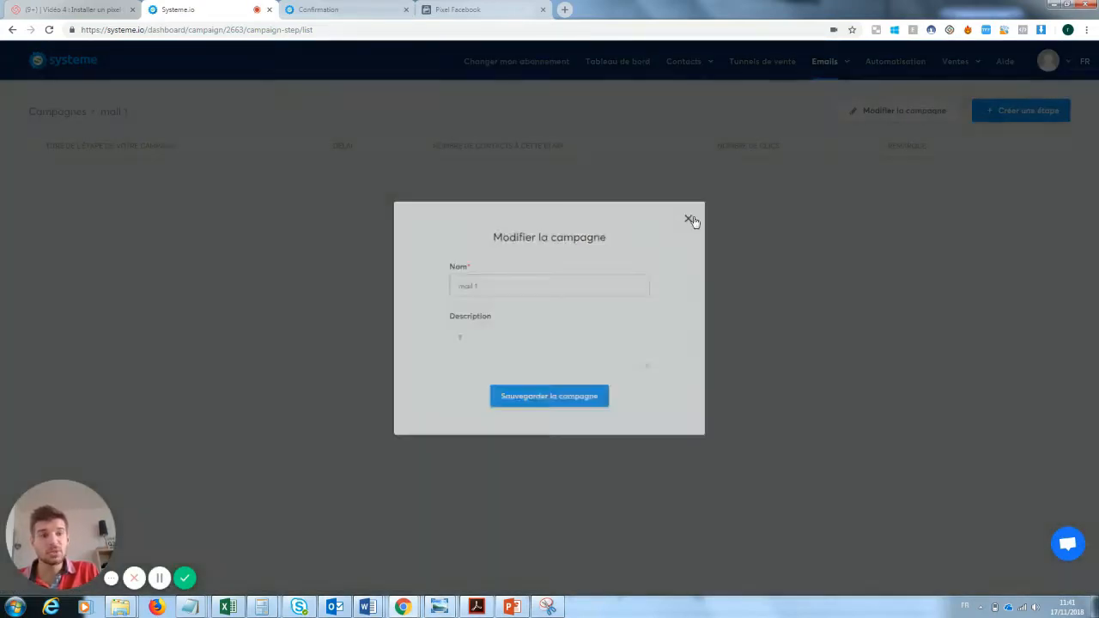
pyautogui.click(57, 117)
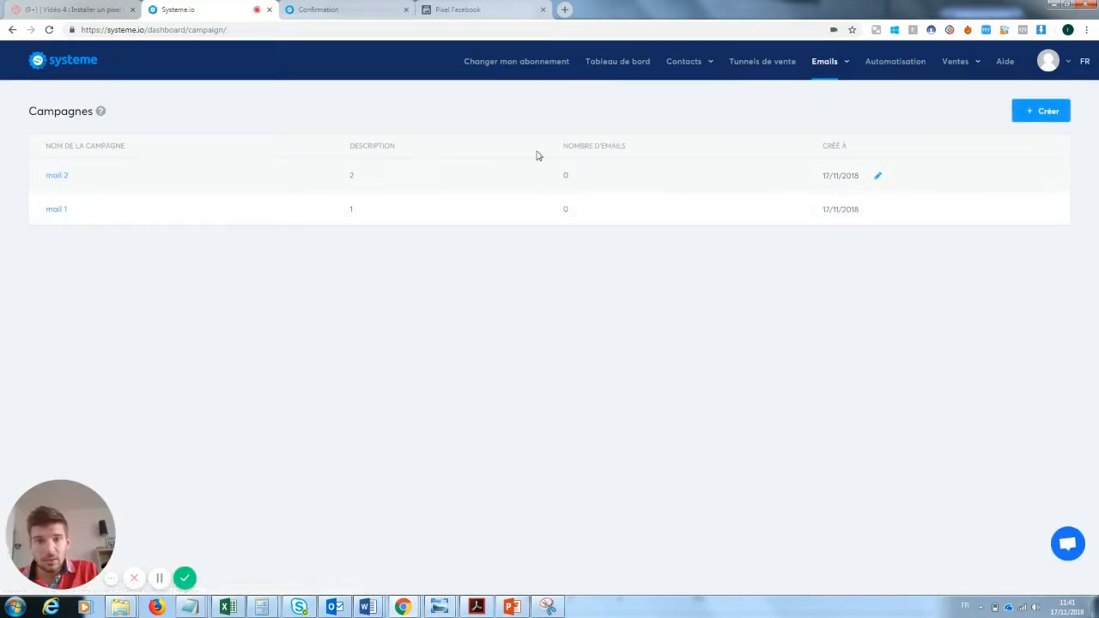
pyautogui.click(875, 209)
pyautogui.click(691, 218)
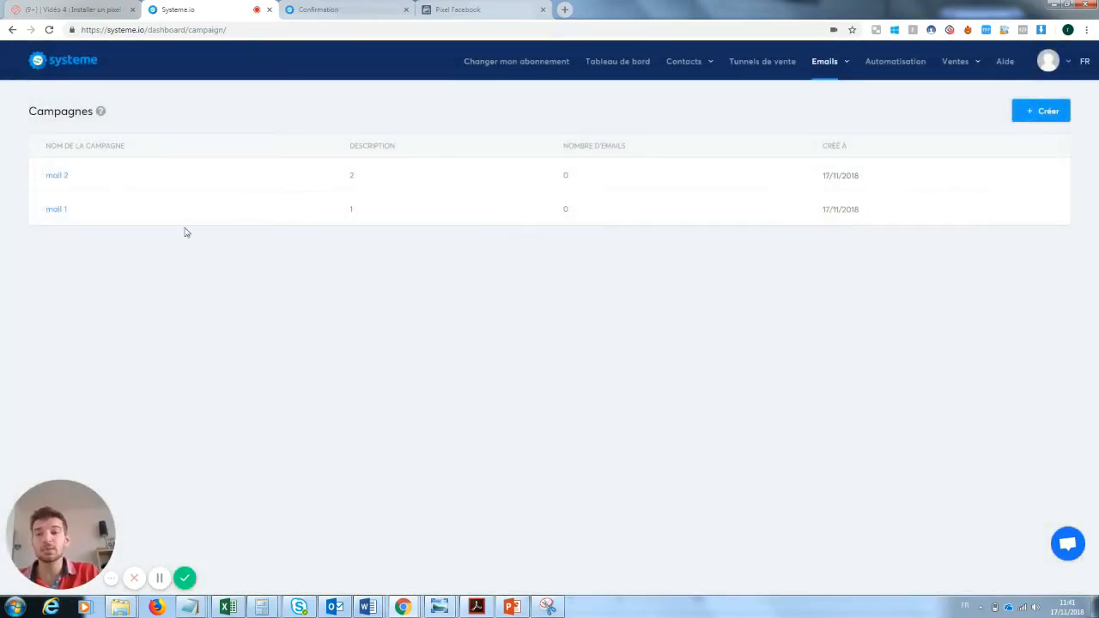
# Examine the new-step form and the name and description settings of campaign "mail 2" without saving anything.
pyautogui.click(58, 178)
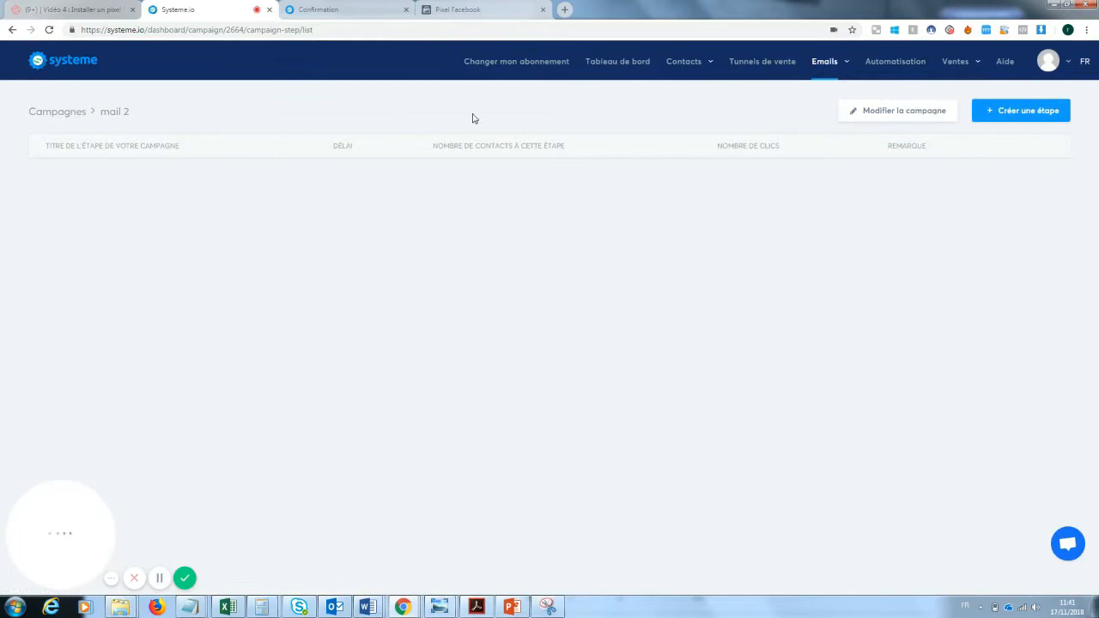
pyautogui.click(1030, 115)
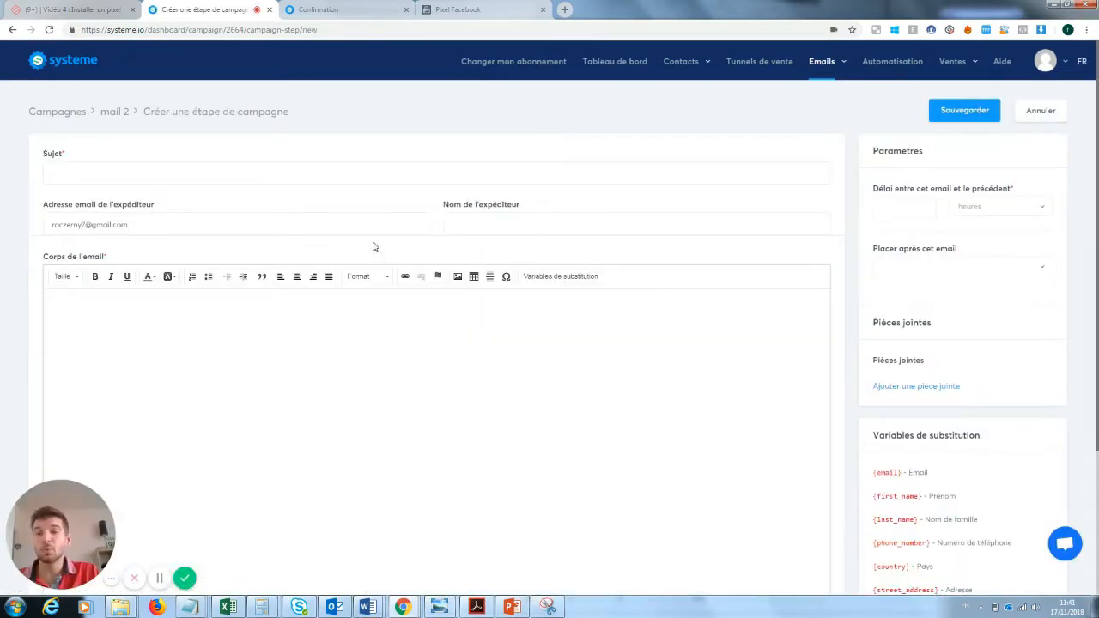
pyautogui.click(74, 112)
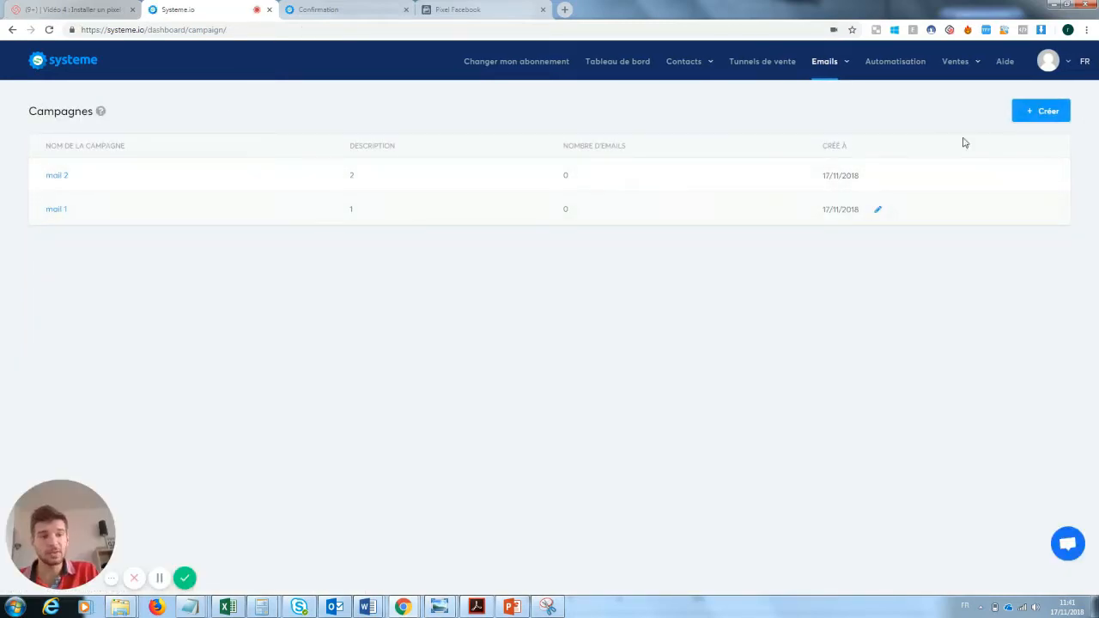
pyautogui.click(876, 178)
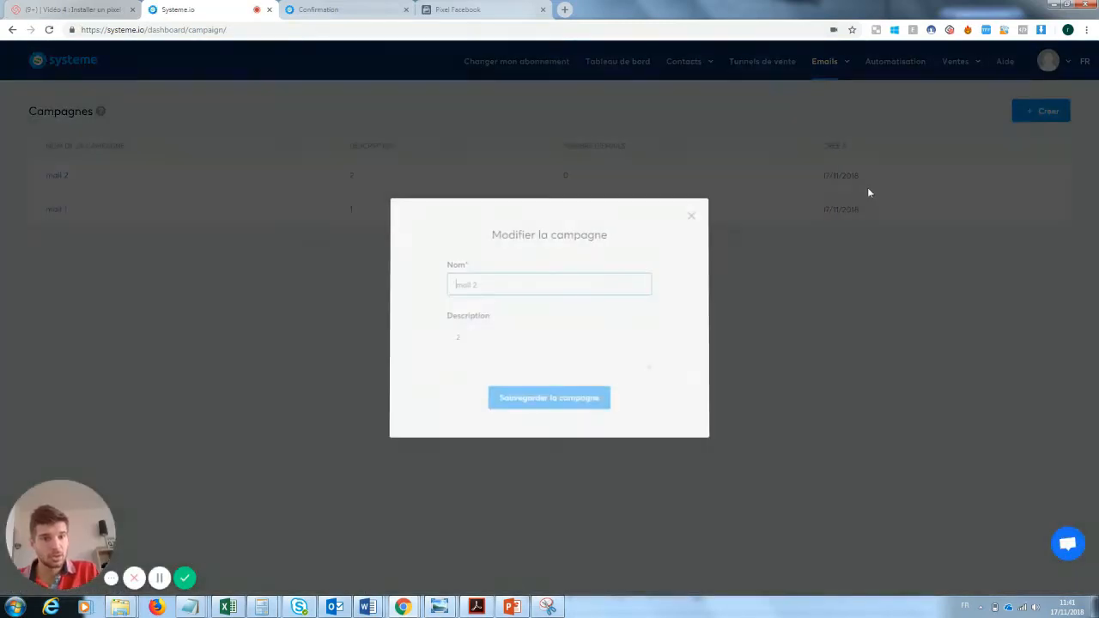
pyautogui.click(693, 215)
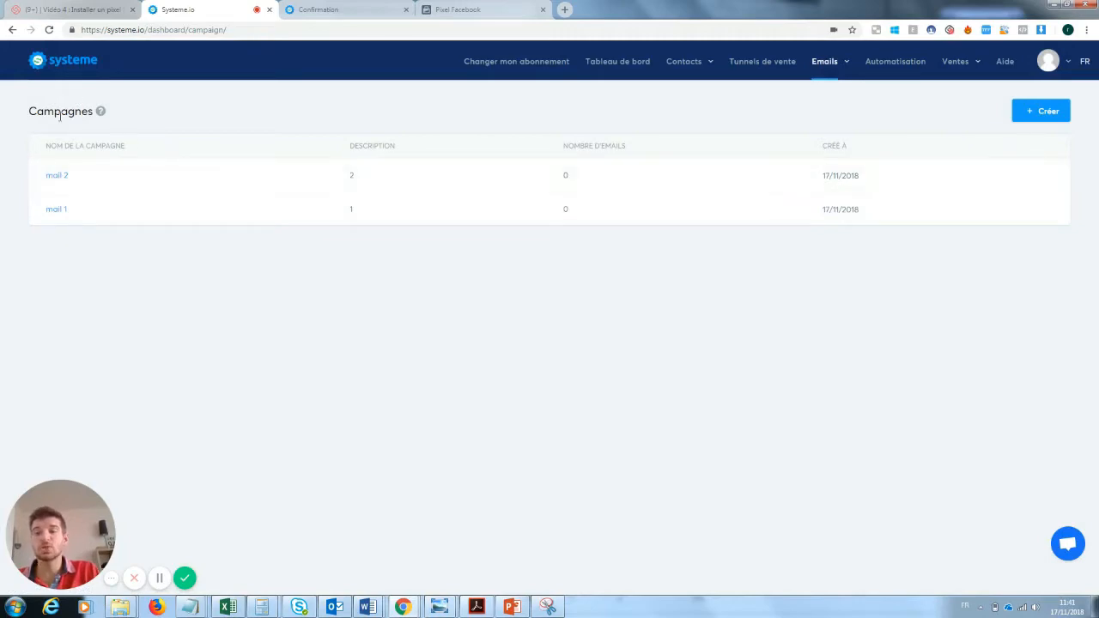
# Start a new step in campaign "mail 1", set its delay to 0 hours and check the options for placing it after another email.
pyautogui.click(54, 209)
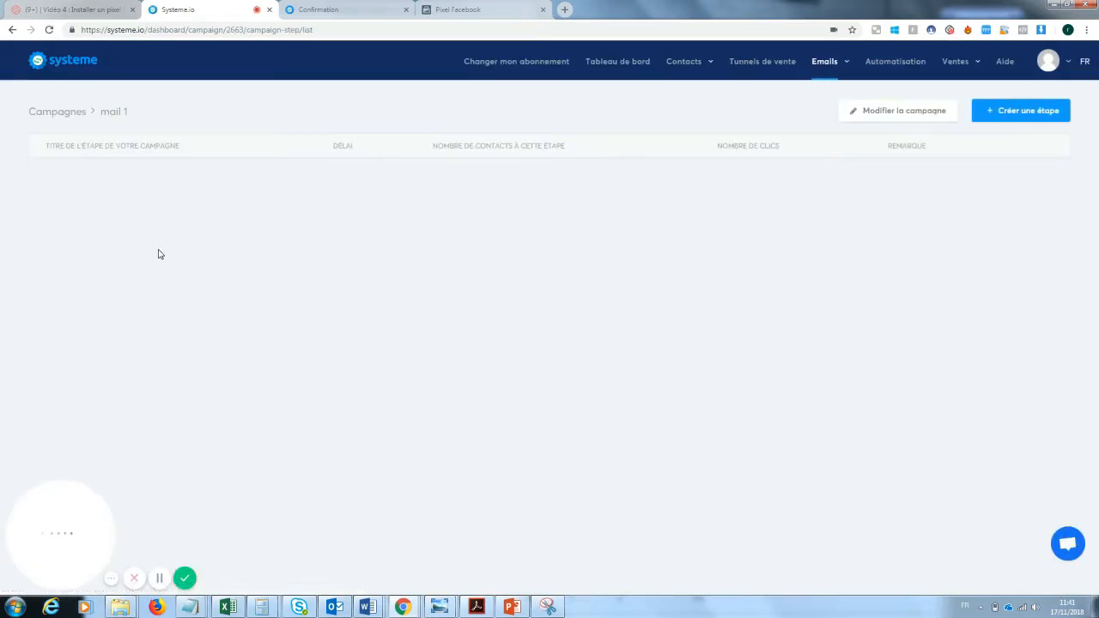
pyautogui.click(1032, 112)
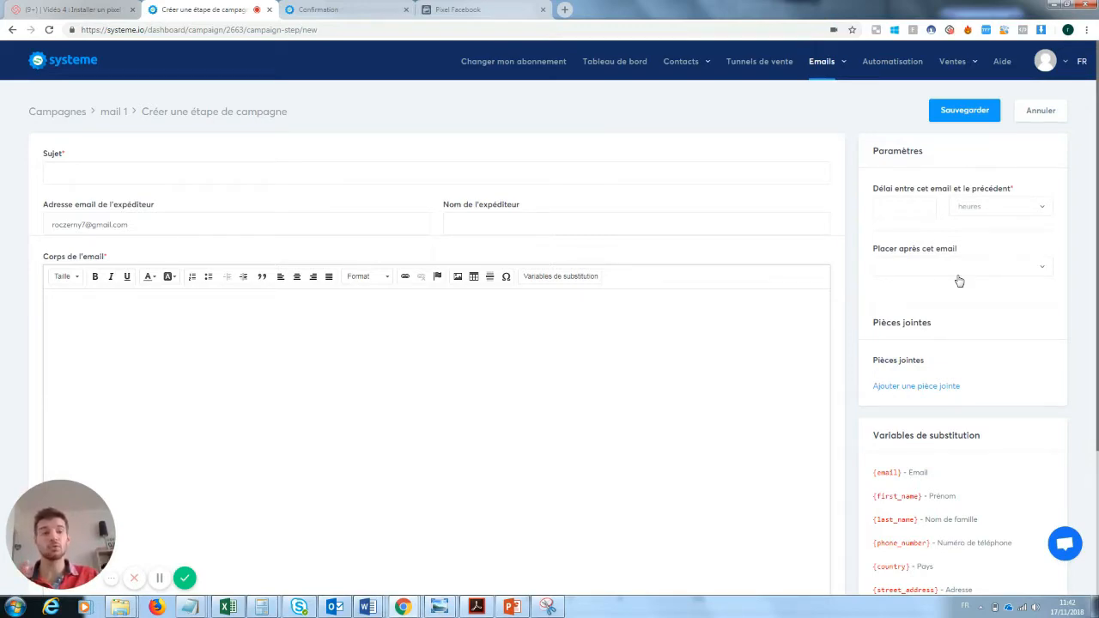
pyautogui.click(901, 212)
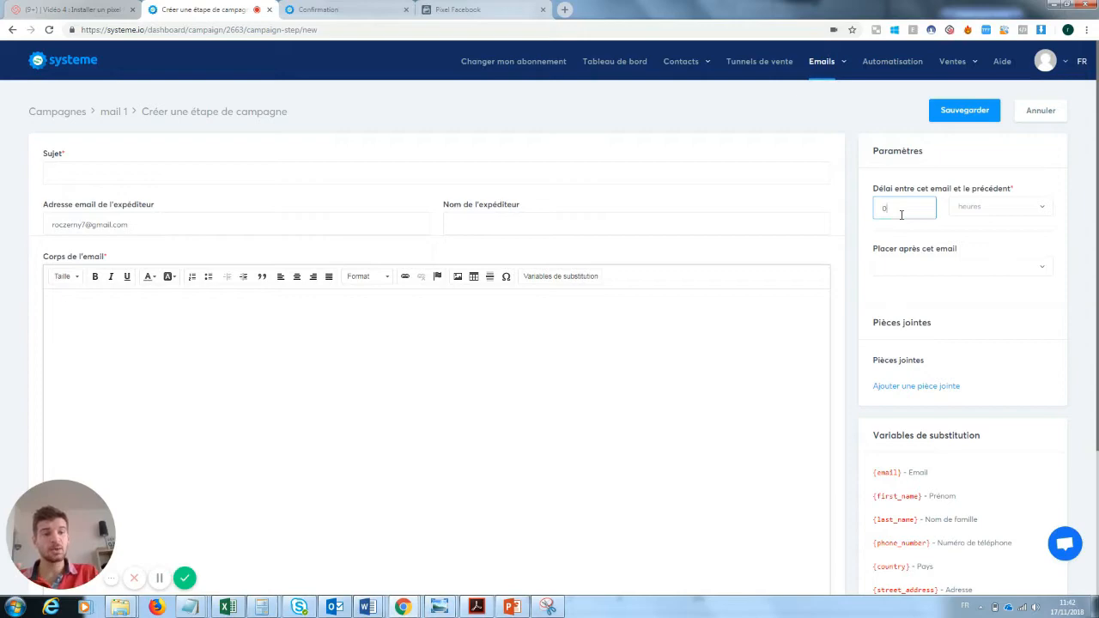
pyautogui.click(938, 265)
pyautogui.click(937, 265)
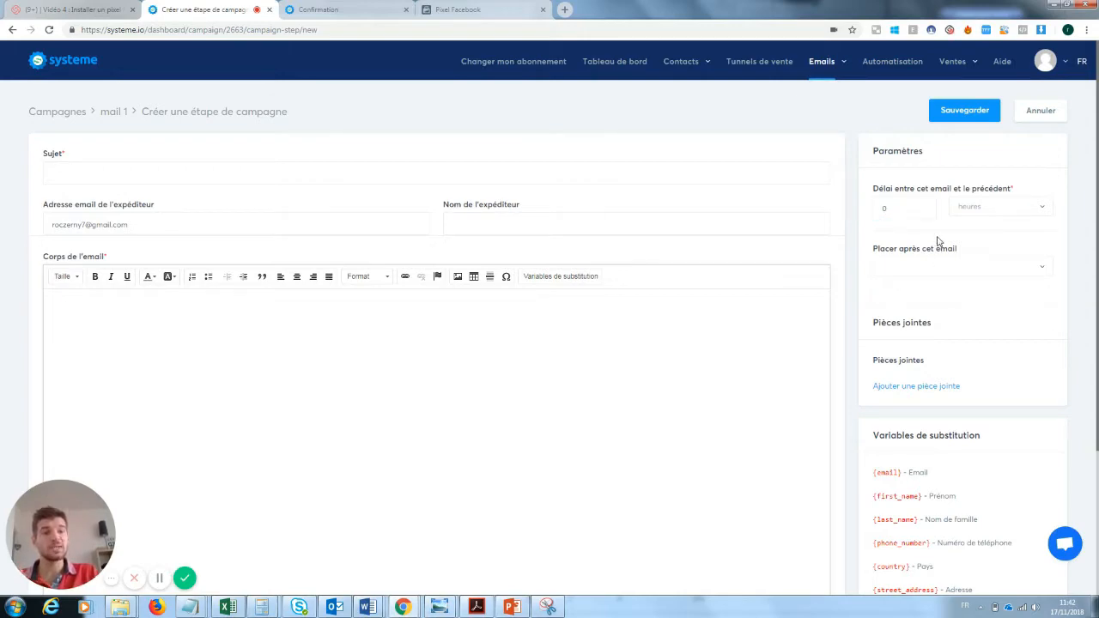
pyautogui.click(976, 273)
pyautogui.click(972, 280)
# Set the delay between this campaign email and the previous one to 3 days (jours).
pyautogui.click(901, 210)
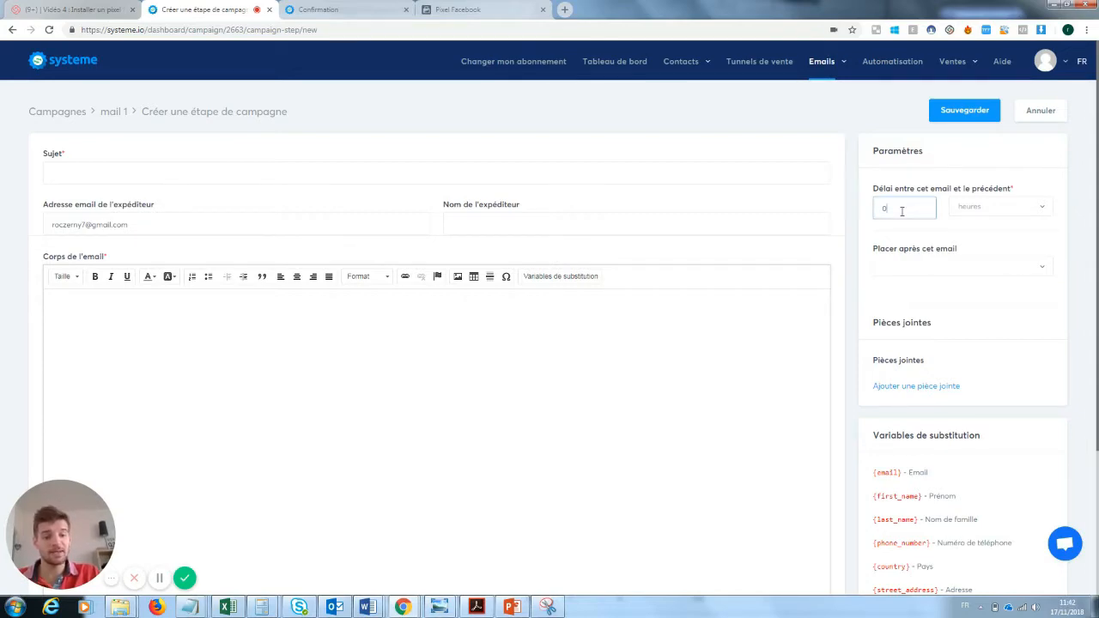
pyautogui.click(1015, 209)
pyautogui.click(984, 248)
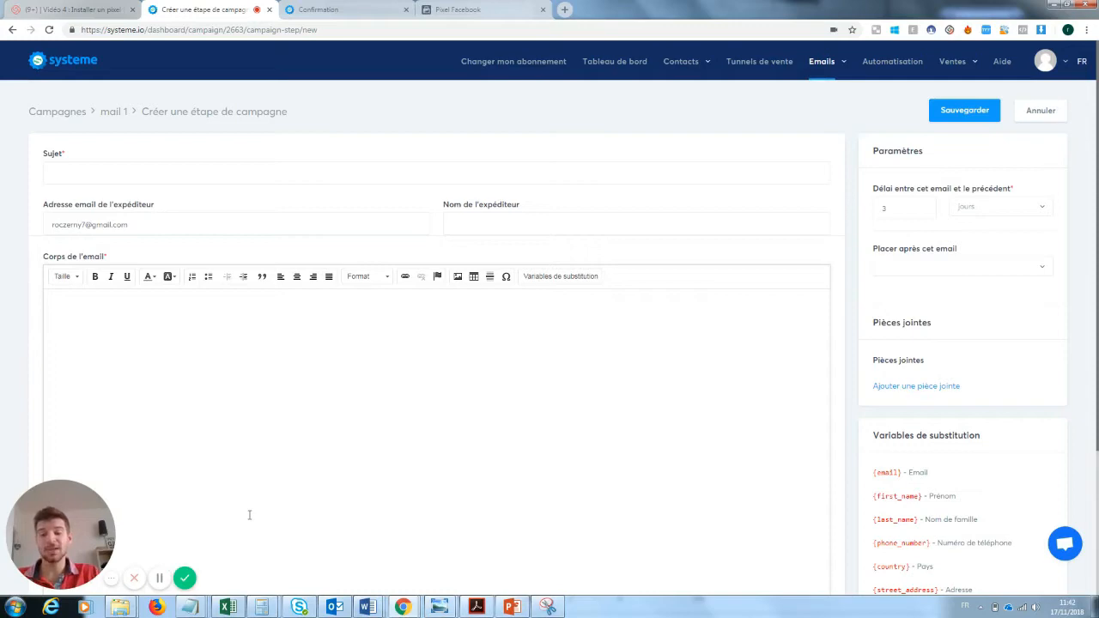
pyautogui.click(184, 577)
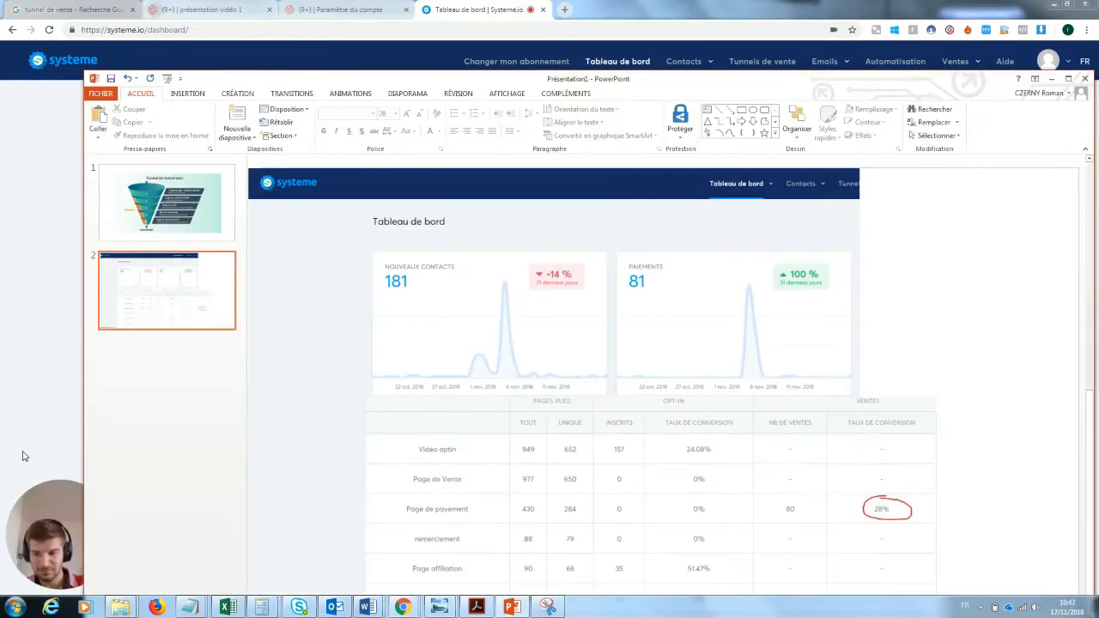